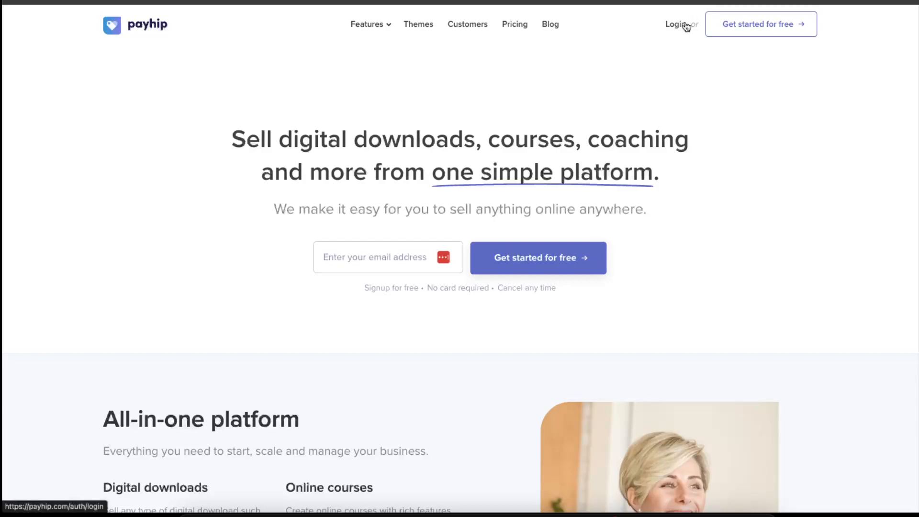
- Log in and launch the store builder from the Store page
{"action": "left_click", "coordinate": [676, 24]}
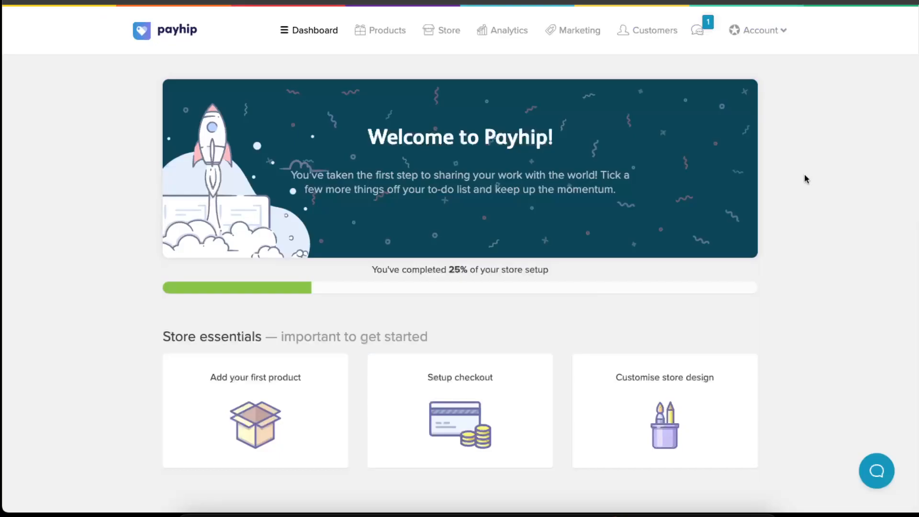
{"action": "left_click", "coordinate": [441, 32]}
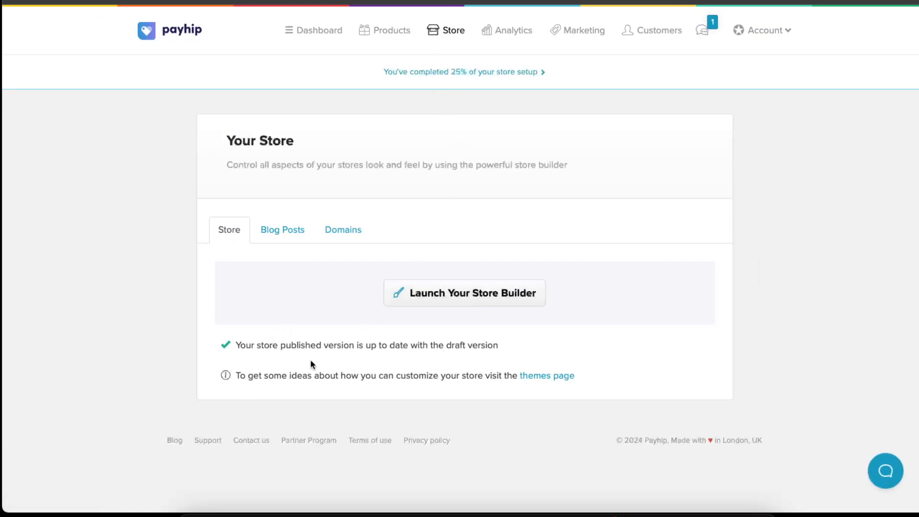
{"action": "left_click", "coordinate": [474, 293]}
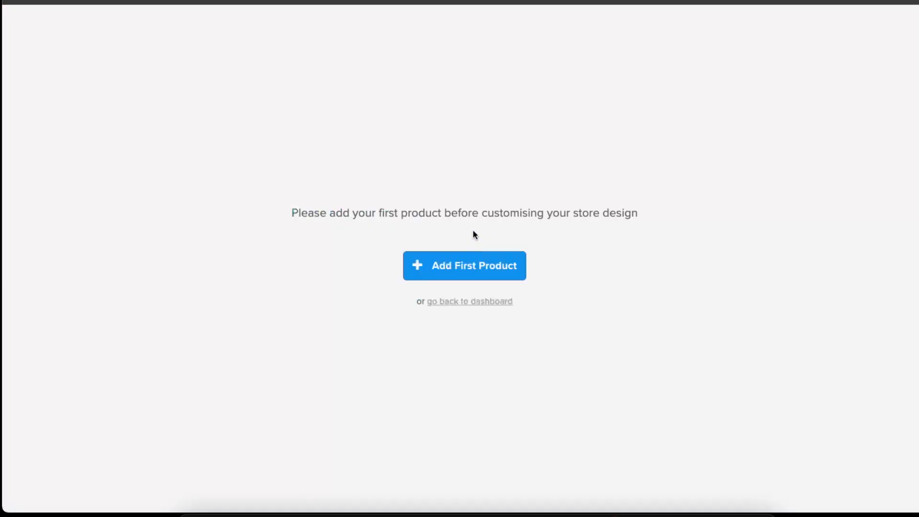
{"action": "left_click_drag", "start_coordinate": [307, 212], "coordinate": [338, 209]}
{"action": "left_click", "coordinate": [631, 210]}
{"action": "left_click", "coordinate": [338, 208]}
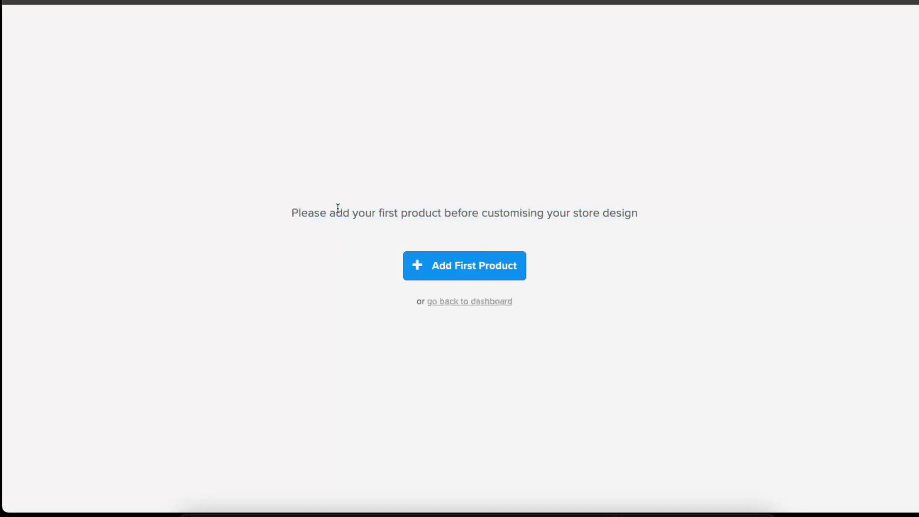
- Add a first product of type Course titled Recipes 300
{"action": "left_click", "coordinate": [467, 266]}
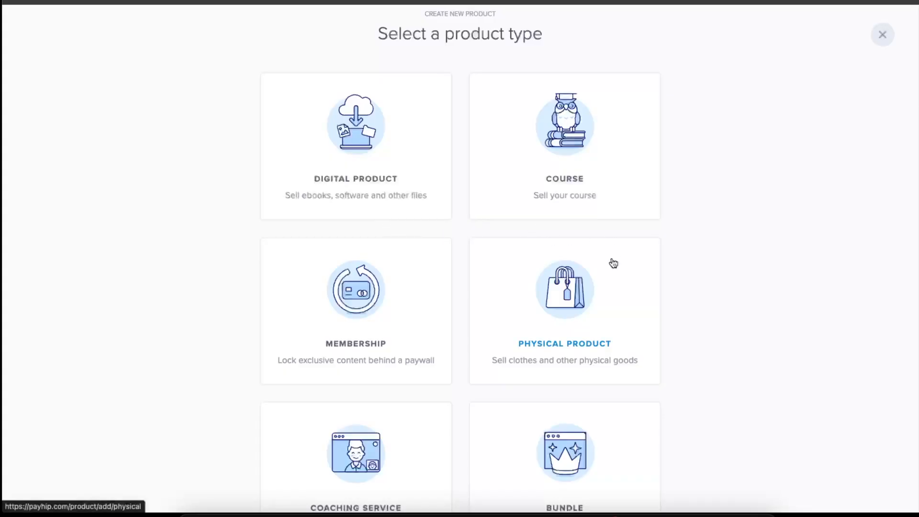
{"action": "scroll", "coordinate": [598, 207], "scroll_direction": "down", "scroll_amount": 3}
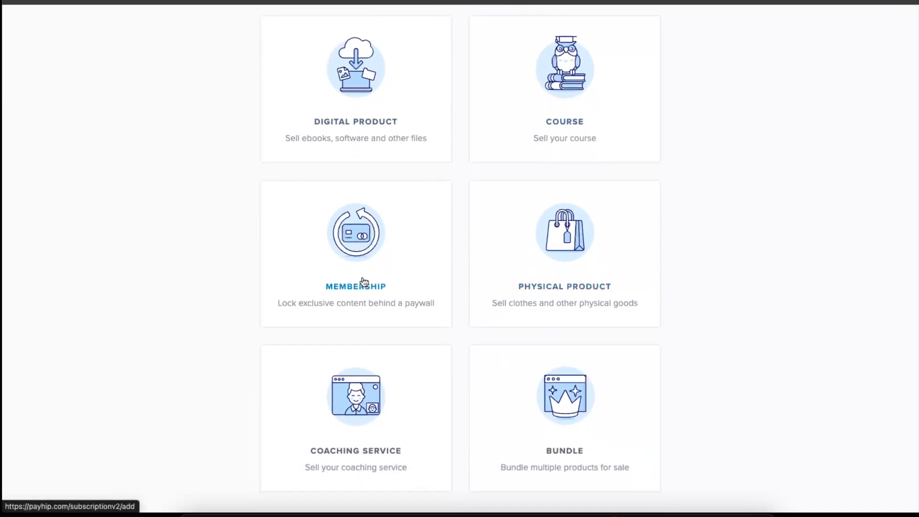
{"action": "scroll", "coordinate": [537, 407], "scroll_direction": "up", "scroll_amount": 3}
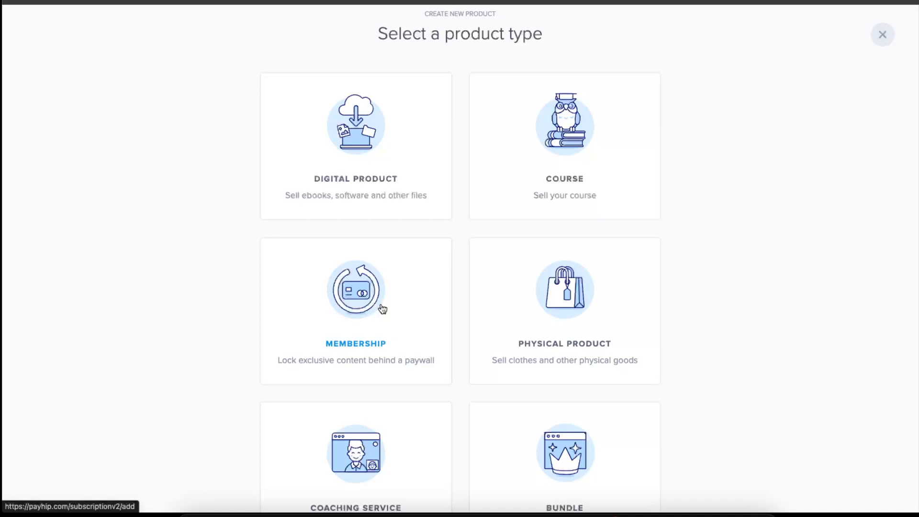
{"action": "scroll", "coordinate": [383, 309], "scroll_direction": "down", "scroll_amount": 3}
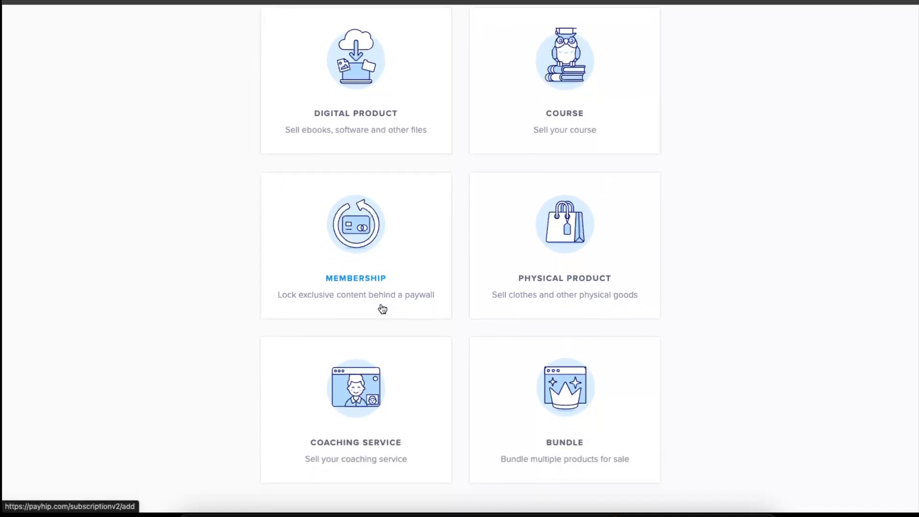
{"action": "scroll", "coordinate": [383, 309], "scroll_direction": "up", "scroll_amount": 3}
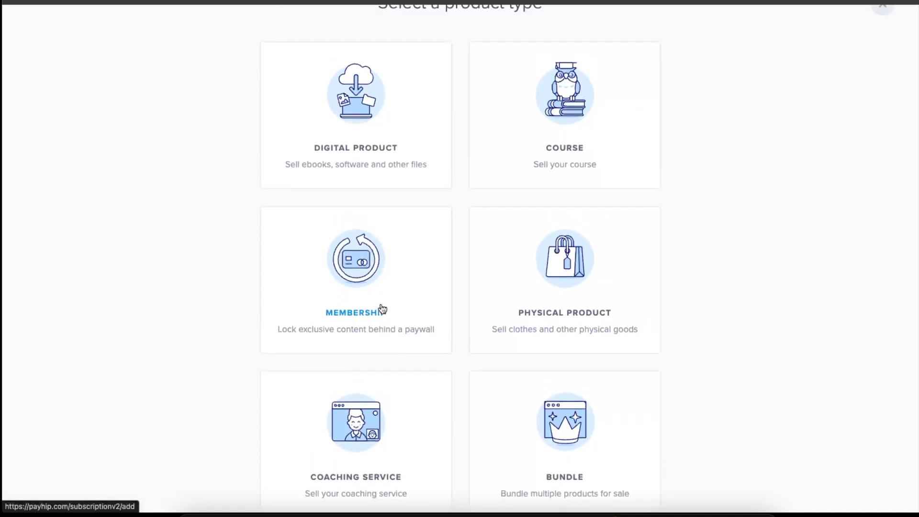
{"action": "left_click", "coordinate": [553, 181]}
{"action": "type", "text": "Recipes 300"}
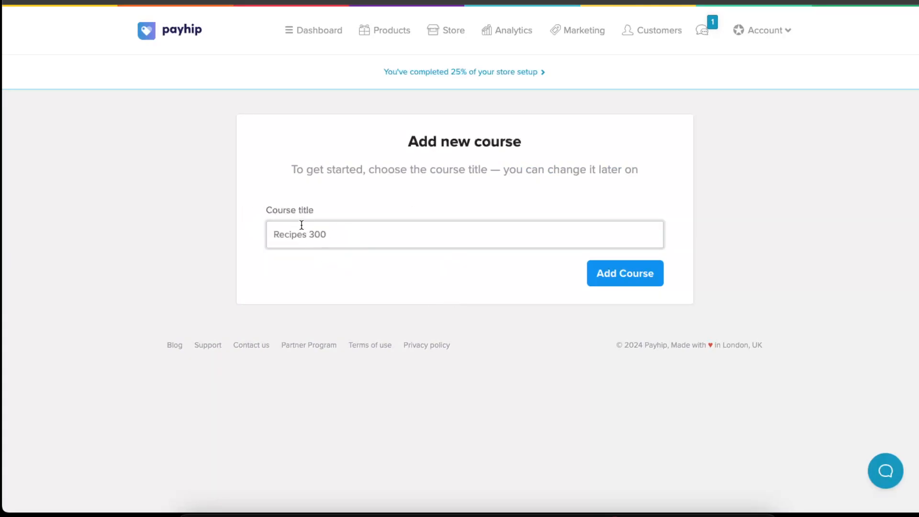
{"action": "left_click", "coordinate": [630, 282]}
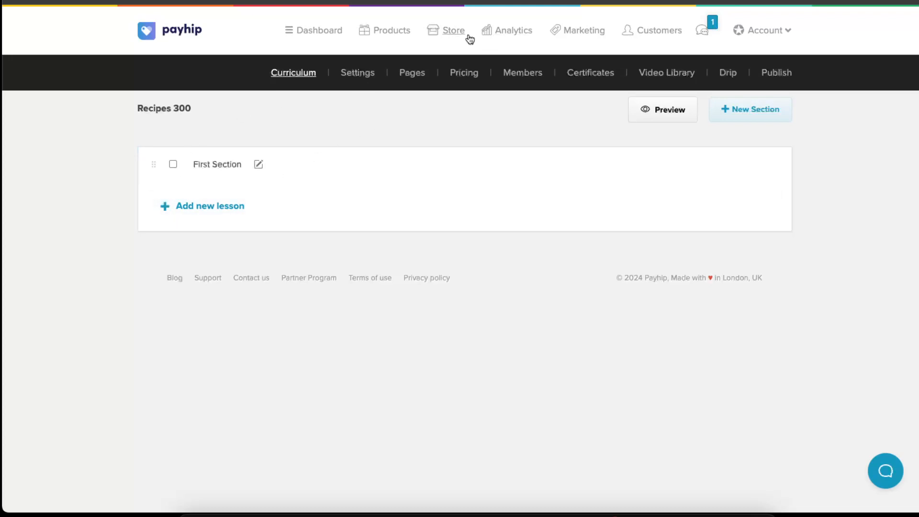
- Relaunch the store builder and preview the store page in mobile and then desktop view
{"action": "left_click", "coordinate": [448, 31]}
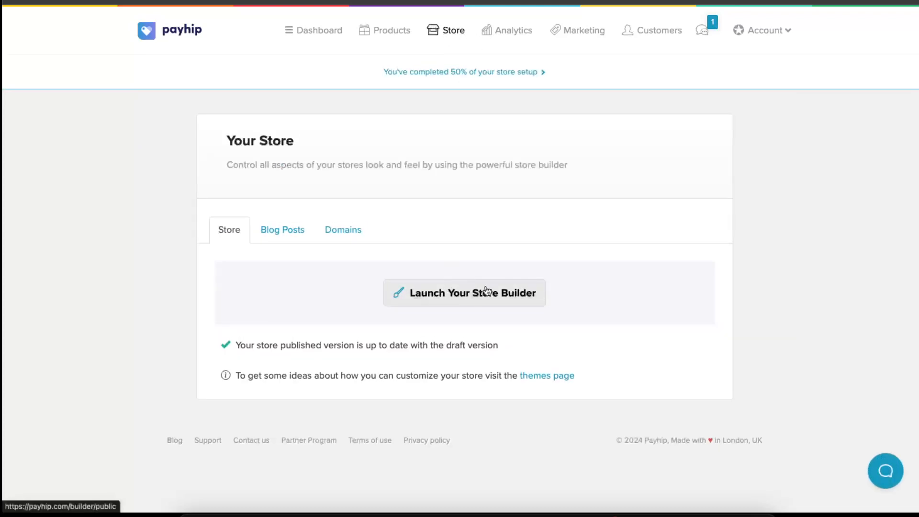
{"action": "left_click", "coordinate": [534, 296]}
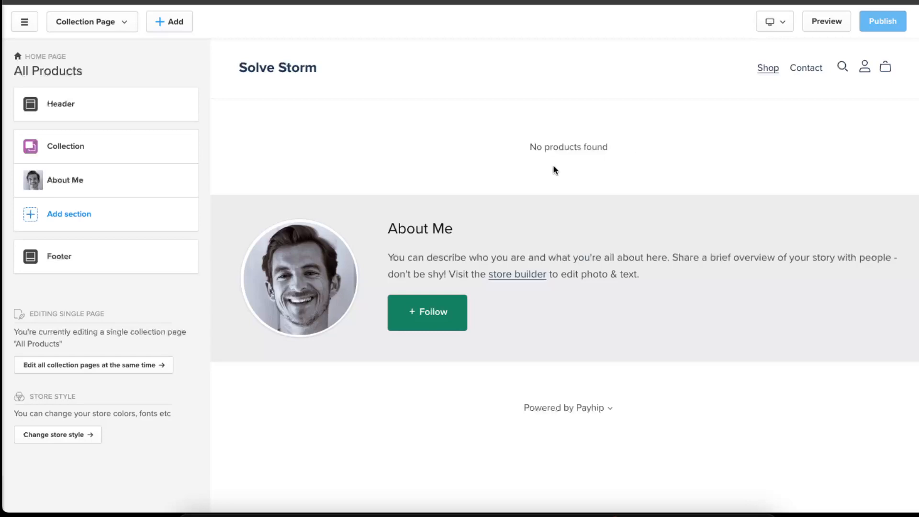
{"action": "mouse_move", "coordinate": [166, 188]}
{"action": "left_click", "coordinate": [780, 24]}
{"action": "left_click", "coordinate": [804, 71]}
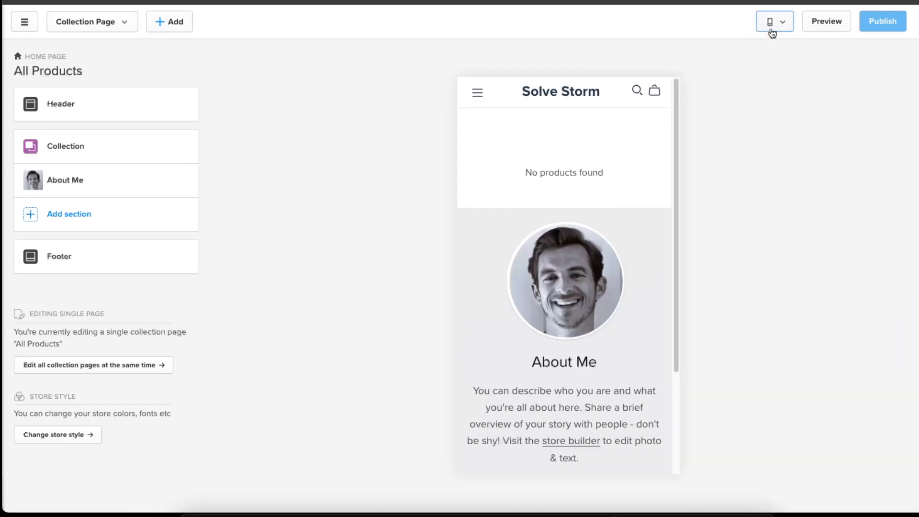
{"action": "scroll", "coordinate": [647, 203], "scroll_direction": "down", "scroll_amount": 3}
{"action": "scroll", "coordinate": [646, 205], "scroll_direction": "up", "scroll_amount": 1}
{"action": "scroll", "coordinate": [645, 206], "scroll_direction": "up", "scroll_amount": 2}
{"action": "left_click", "coordinate": [775, 22]}
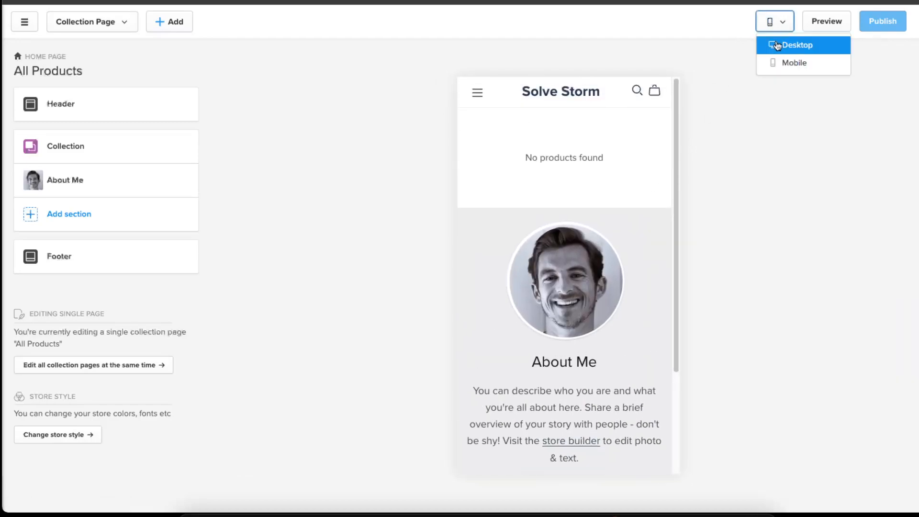
{"action": "left_click", "coordinate": [801, 43]}
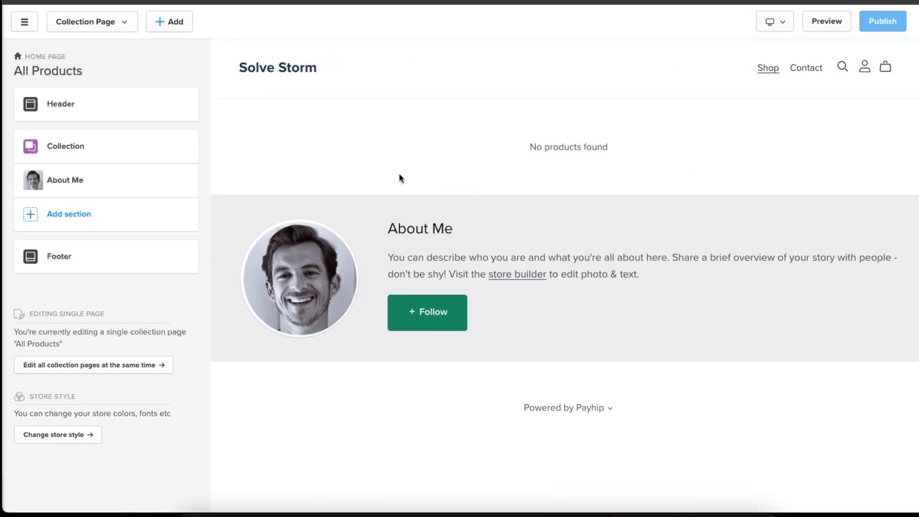
- Replace the About Me section's image with a free stock photo of a woman
{"action": "left_click", "coordinate": [180, 181]}
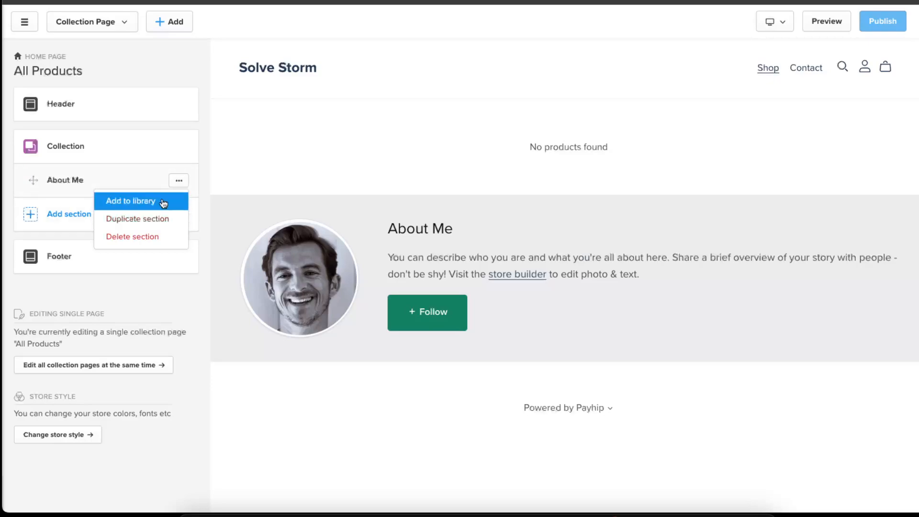
{"action": "left_click", "coordinate": [87, 180]}
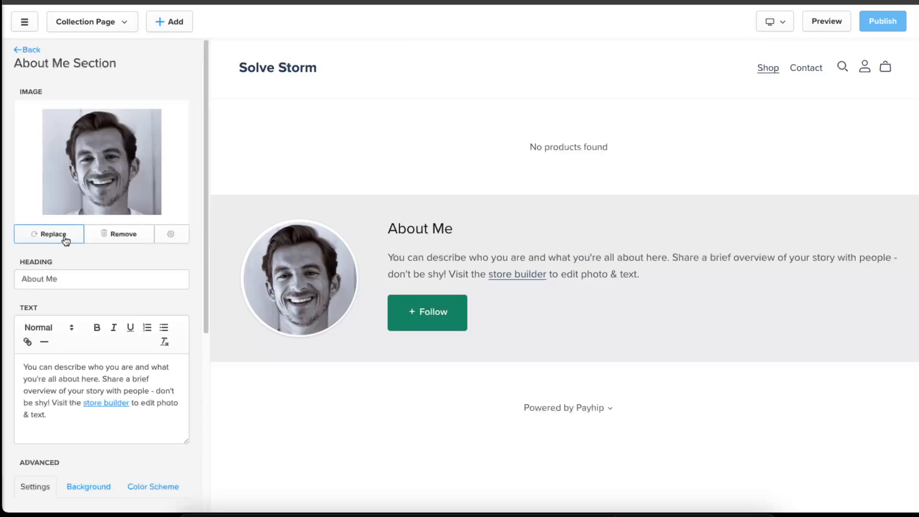
{"action": "left_click", "coordinate": [83, 237]}
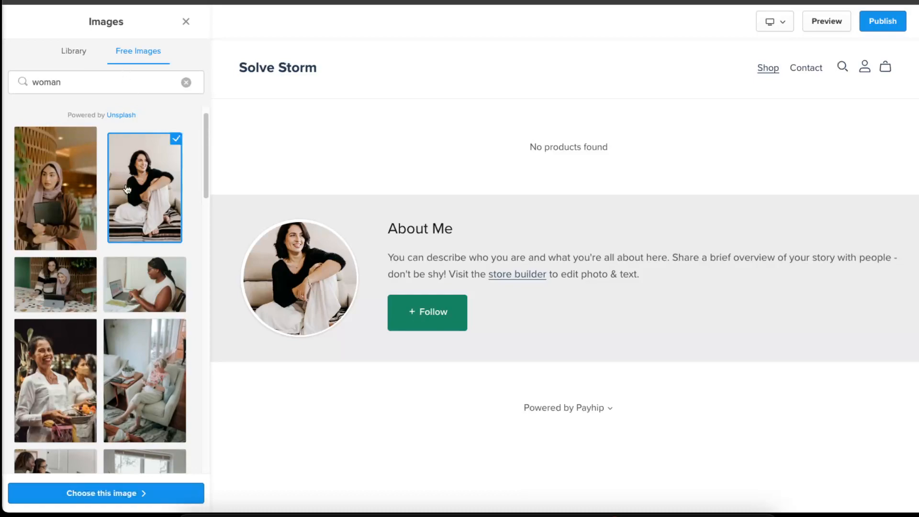
{"action": "left_click", "coordinate": [77, 493]}
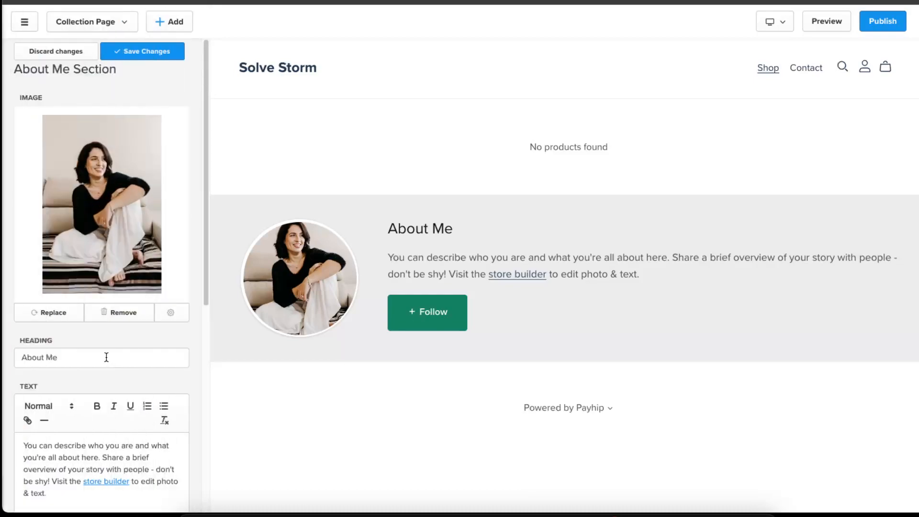
- Review the About Me section's settings, background and color scheme options
{"action": "scroll", "coordinate": [155, 347], "scroll_direction": "down", "scroll_amount": 3}
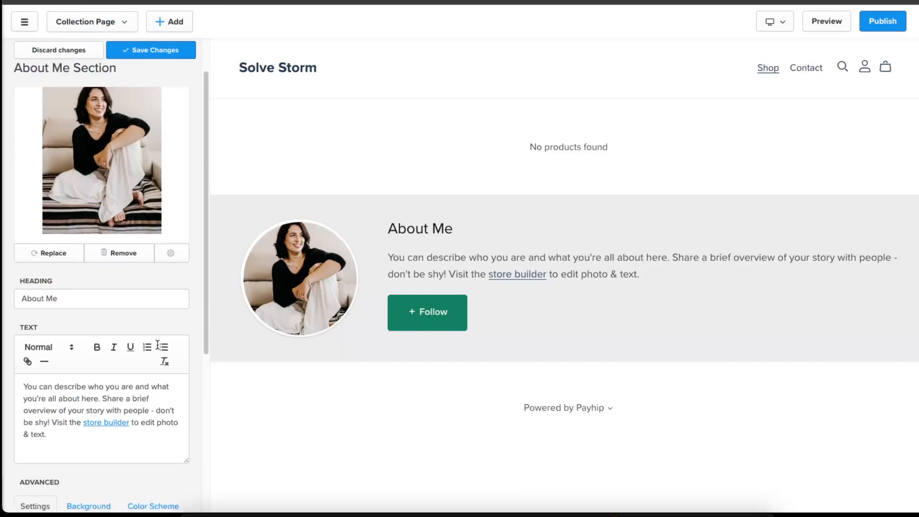
{"action": "scroll", "coordinate": [146, 354], "scroll_direction": "down", "scroll_amount": 1}
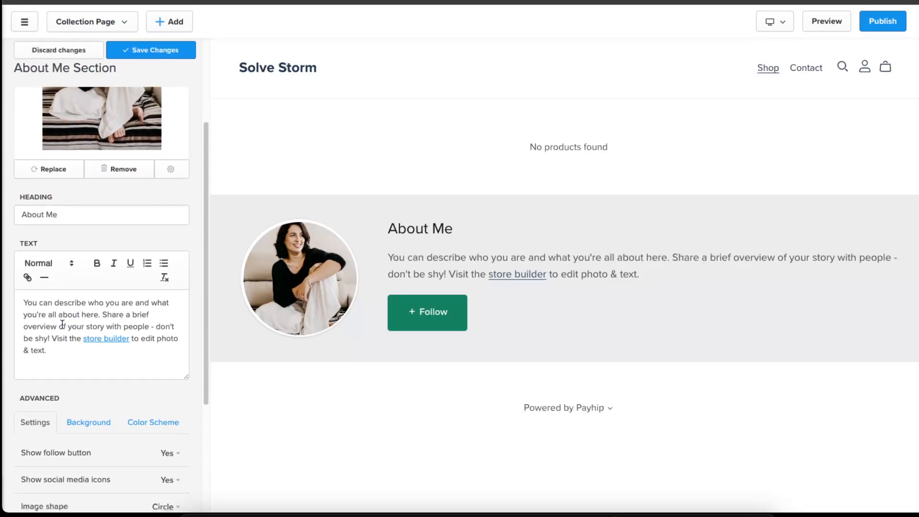
{"action": "scroll", "coordinate": [75, 350], "scroll_direction": "down", "scroll_amount": 5}
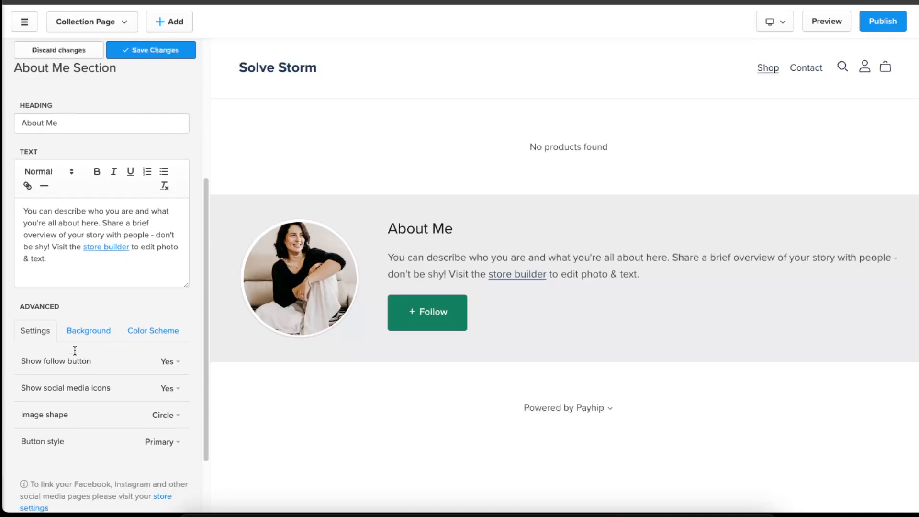
{"action": "scroll", "coordinate": [36, 198], "scroll_direction": "up", "scroll_amount": 1}
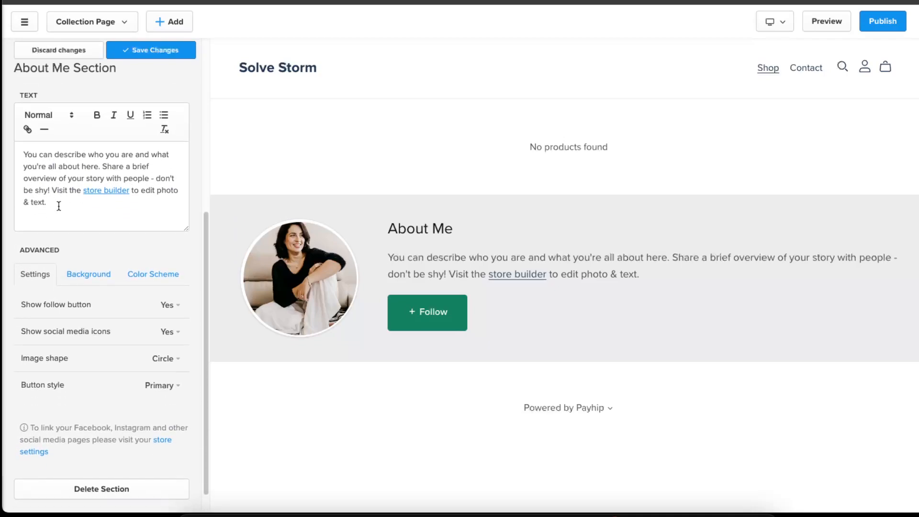
{"action": "scroll", "coordinate": [99, 309], "scroll_direction": "down", "scroll_amount": 1}
{"action": "left_click", "coordinate": [99, 256]}
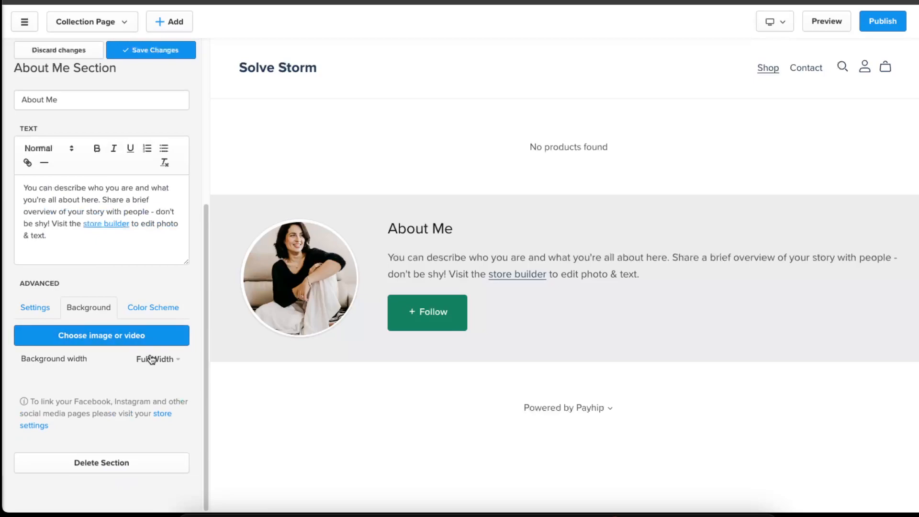
{"action": "left_click", "coordinate": [140, 310]}
{"action": "scroll", "coordinate": [158, 331], "scroll_direction": "down", "scroll_amount": 3}
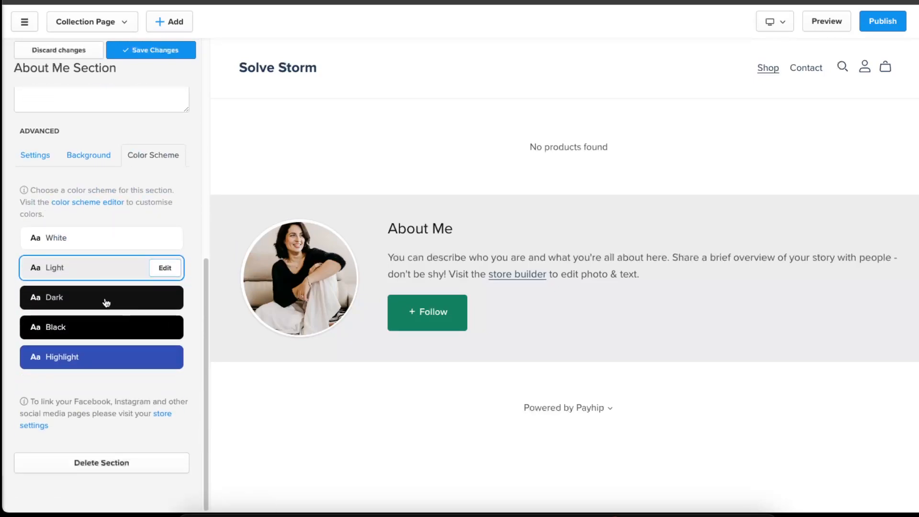
- Try the Black, White, Light and Highlight color schemes on the About Me section, cancelling the Highlight edit
{"action": "left_click", "coordinate": [109, 305]}
{"action": "left_click", "coordinate": [119, 319]}
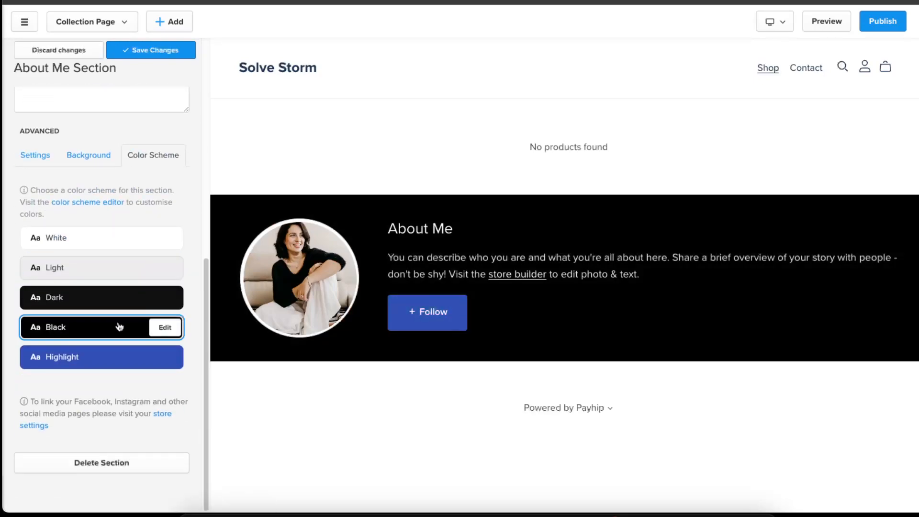
{"action": "left_click", "coordinate": [103, 268]}
{"action": "left_click", "coordinate": [104, 253]}
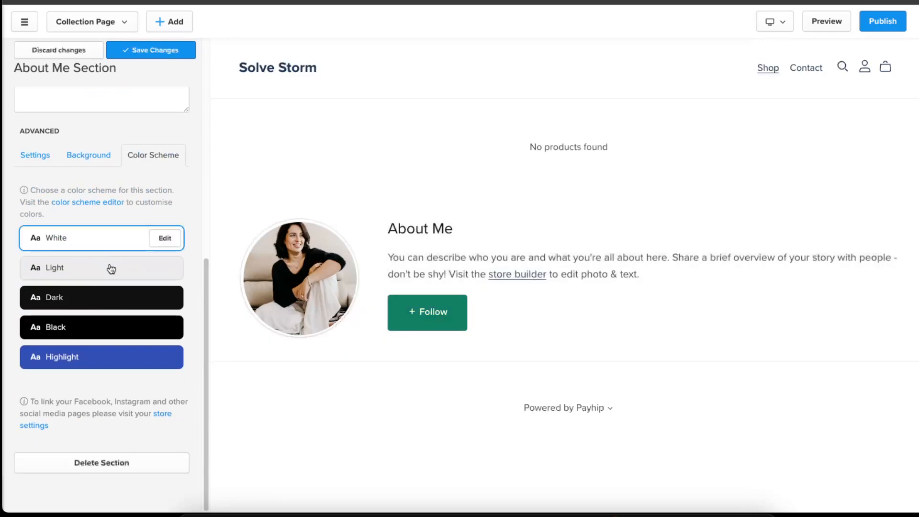
{"action": "left_click", "coordinate": [110, 269]}
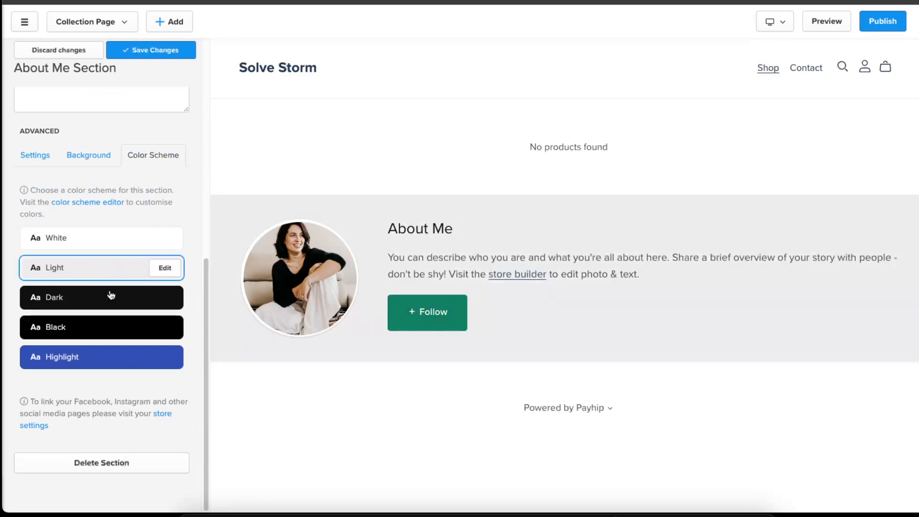
{"action": "left_click", "coordinate": [110, 295]}
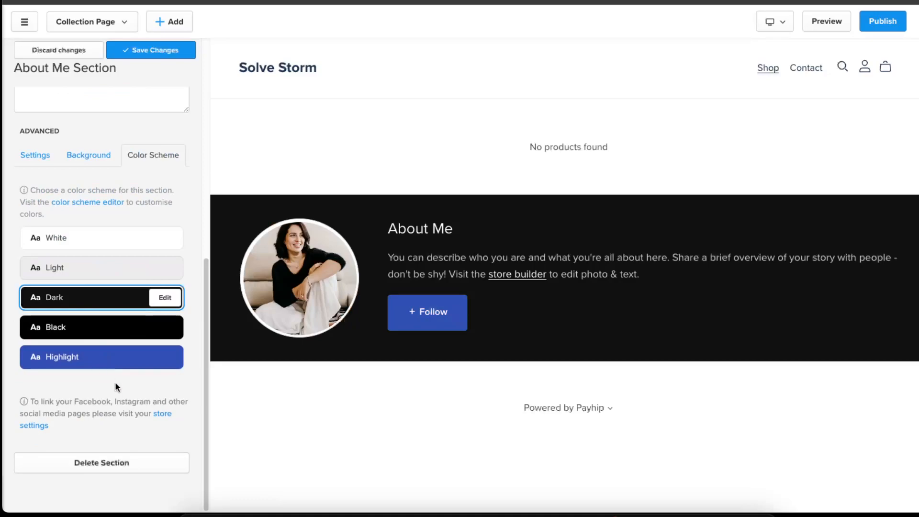
{"action": "left_click", "coordinate": [111, 357]}
{"action": "left_click", "coordinate": [161, 358]}
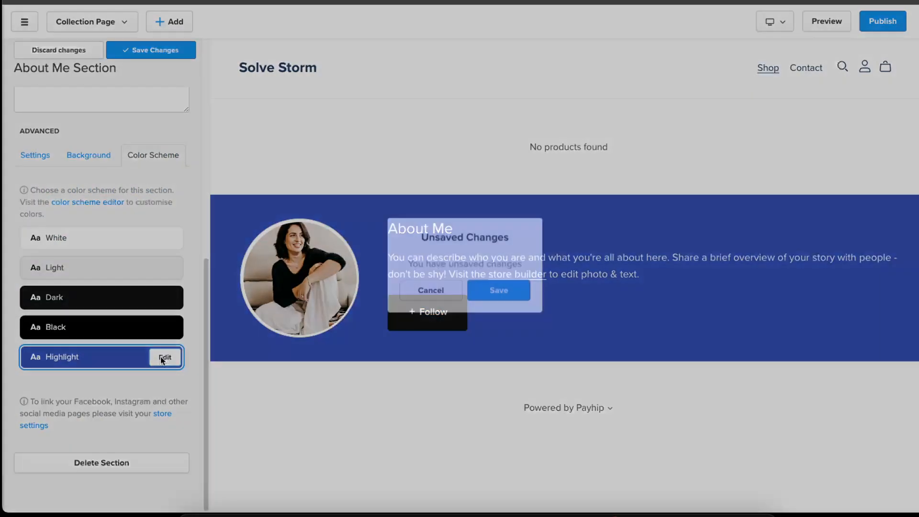
{"action": "left_click", "coordinate": [431, 284]}
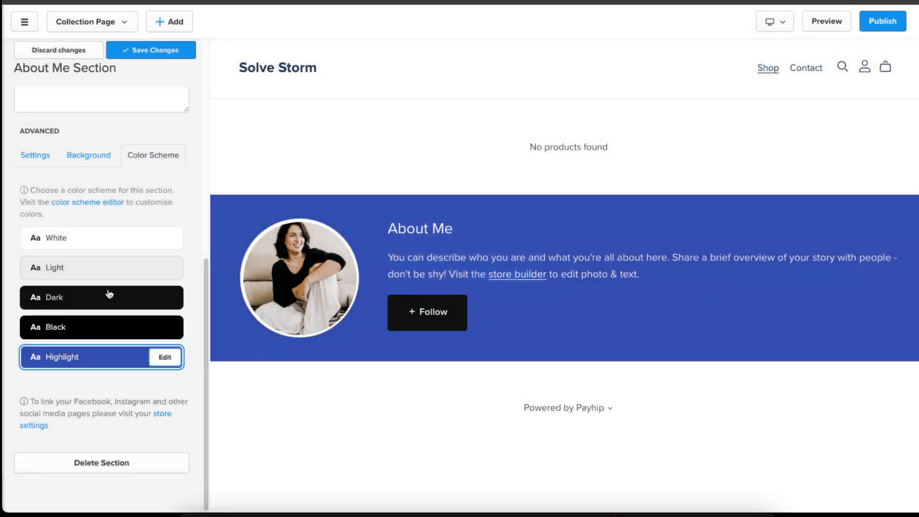
- Apply the Dark color scheme to the About Me section, save the changes and return to the page sections
{"action": "left_click", "coordinate": [107, 294]}
{"action": "scroll", "coordinate": [110, 392], "scroll_direction": "up", "scroll_amount": 10}
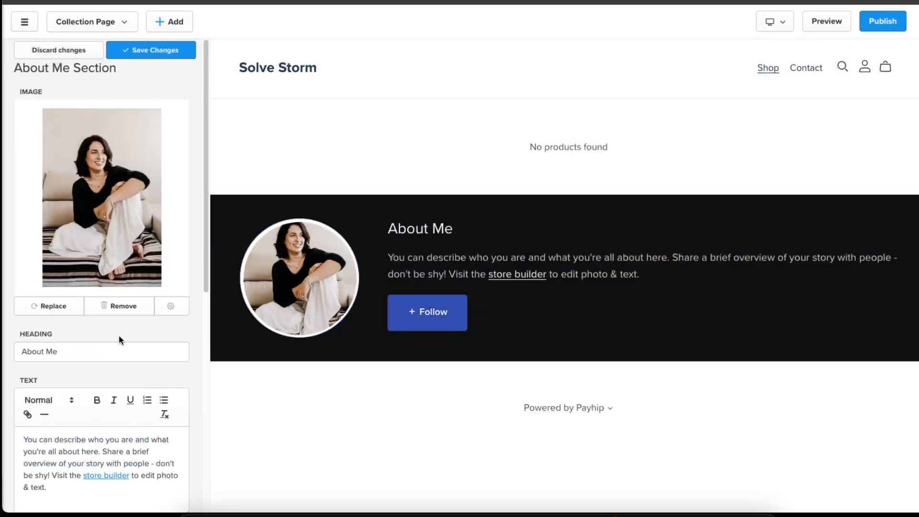
{"action": "left_click", "coordinate": [139, 49]}
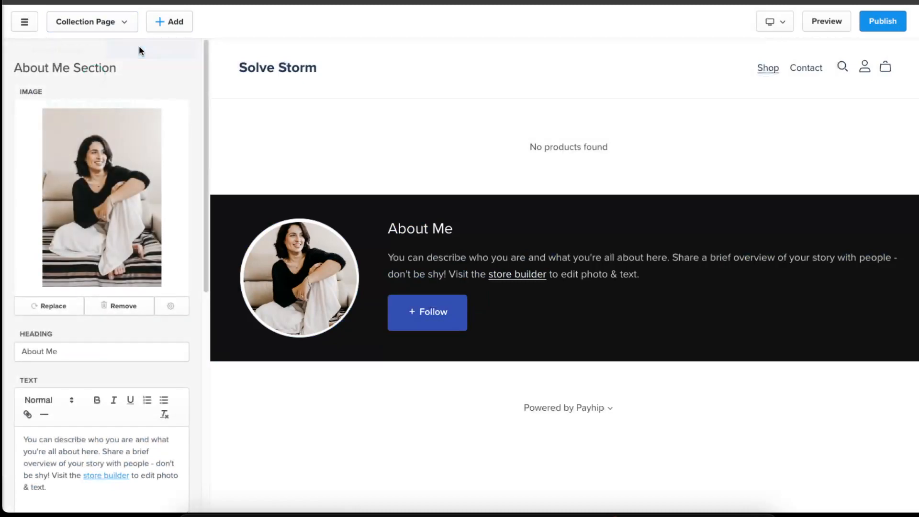
{"action": "left_click", "coordinate": [23, 48]}
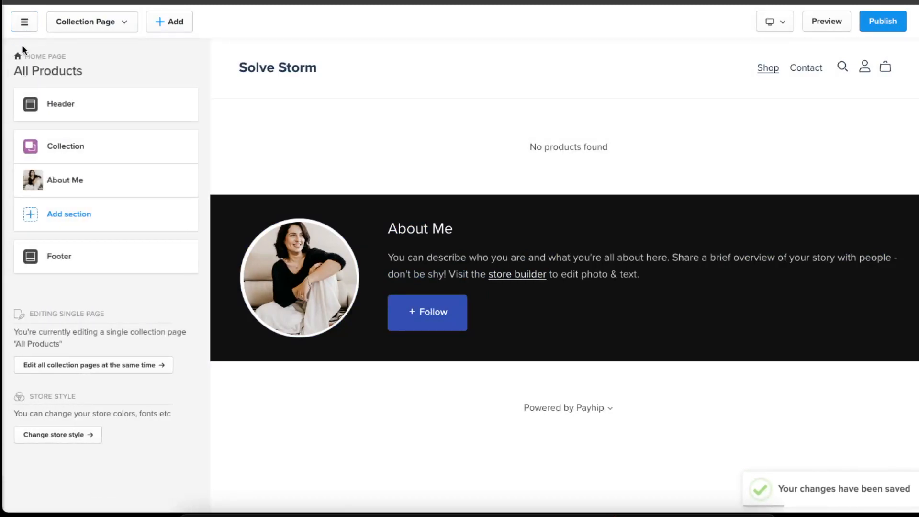
- Reopen the About Me section's settings, scroll through them, and return to the page's section list
{"action": "left_click", "coordinate": [145, 180]}
{"action": "scroll", "coordinate": [141, 347], "scroll_direction": "down", "scroll_amount": 4}
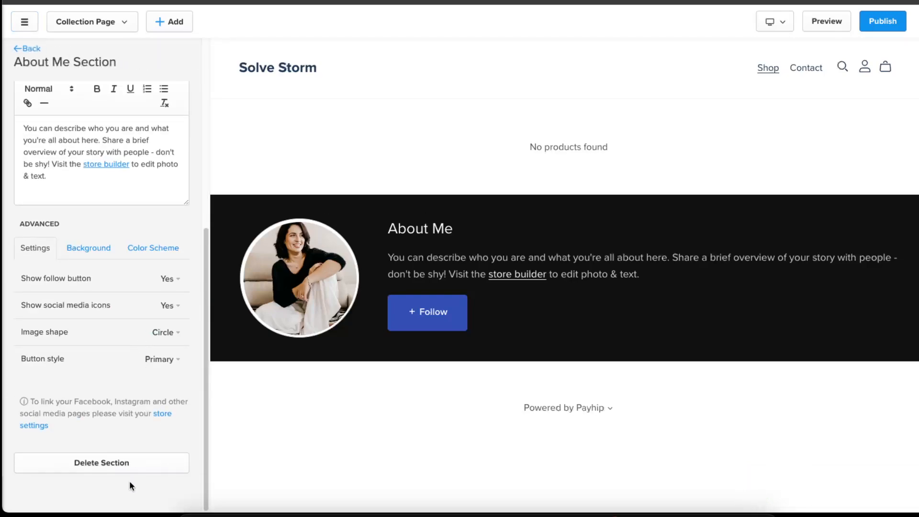
{"action": "scroll", "coordinate": [121, 431], "scroll_direction": "up", "scroll_amount": 5}
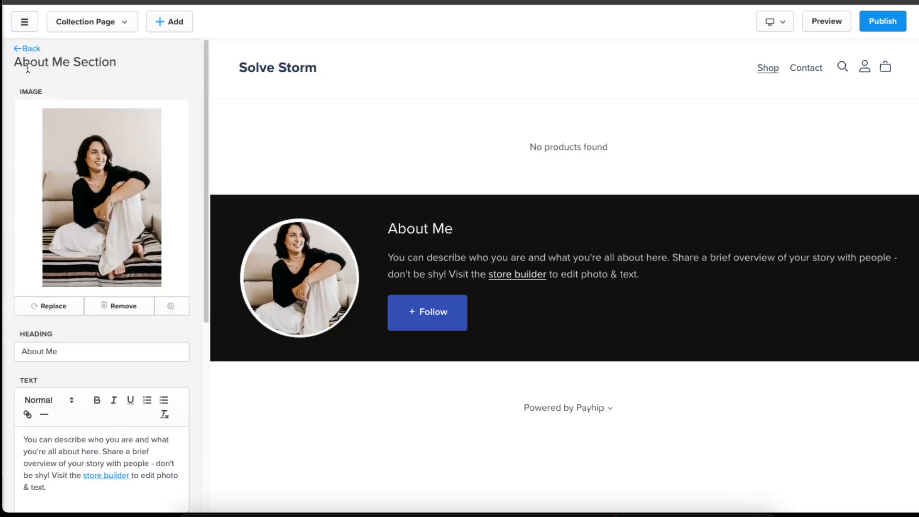
{"action": "left_click", "coordinate": [19, 48]}
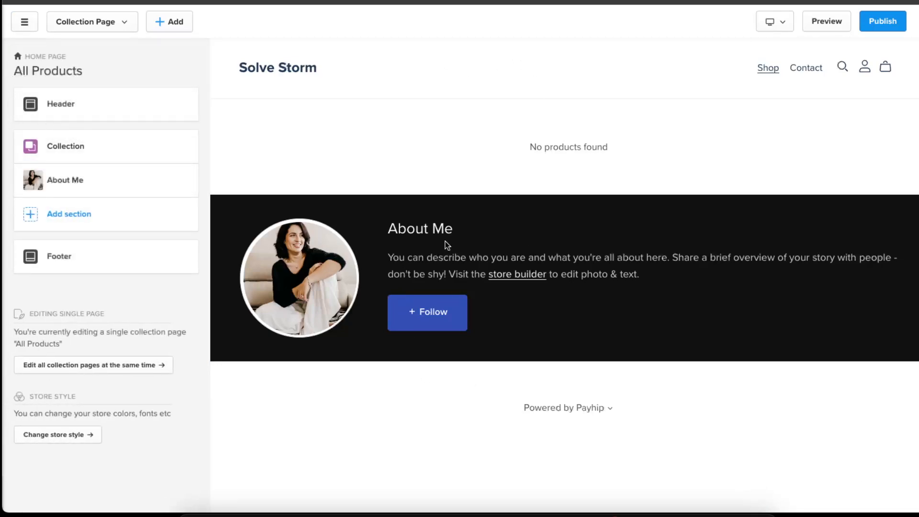
- Add an Image With Text section using the first full-width mountain headline layout and save it
{"action": "left_click", "coordinate": [63, 216]}
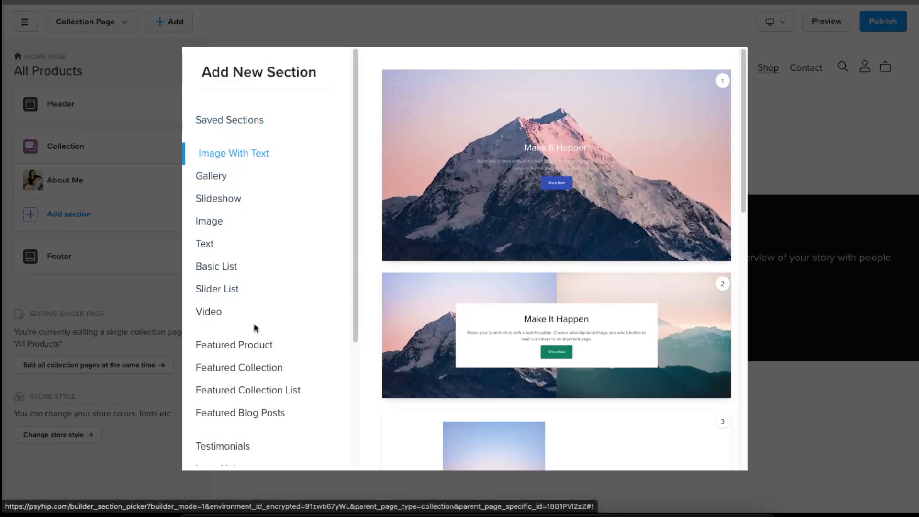
{"action": "scroll", "coordinate": [254, 324], "scroll_direction": "down", "scroll_amount": 4}
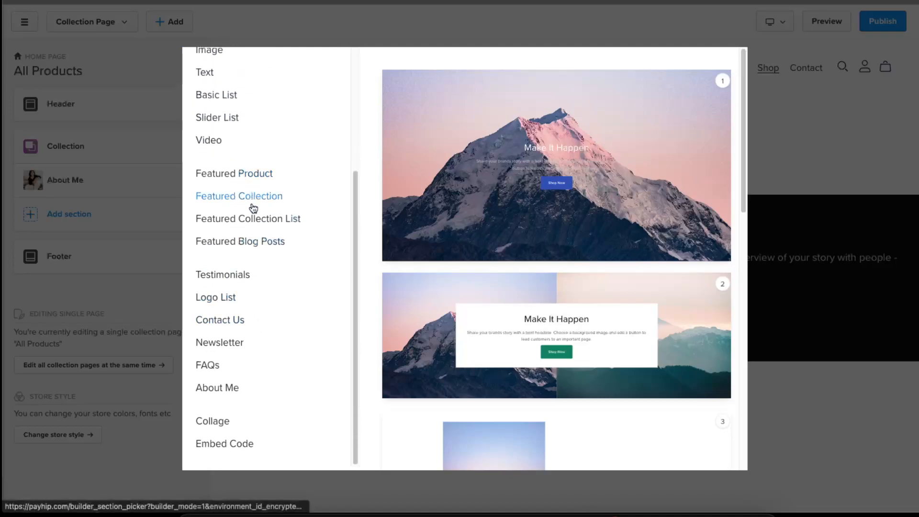
{"action": "scroll", "coordinate": [225, 343], "scroll_direction": "up", "scroll_amount": 4}
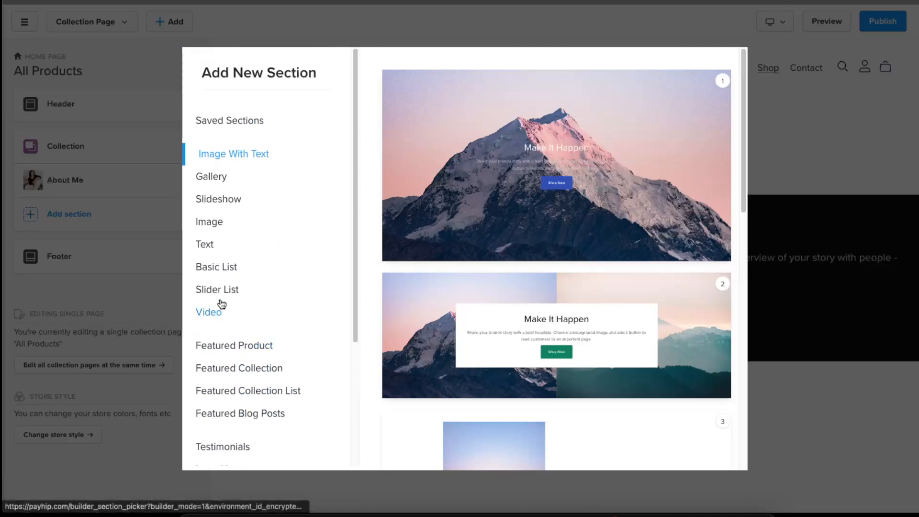
{"action": "left_click", "coordinate": [254, 155]}
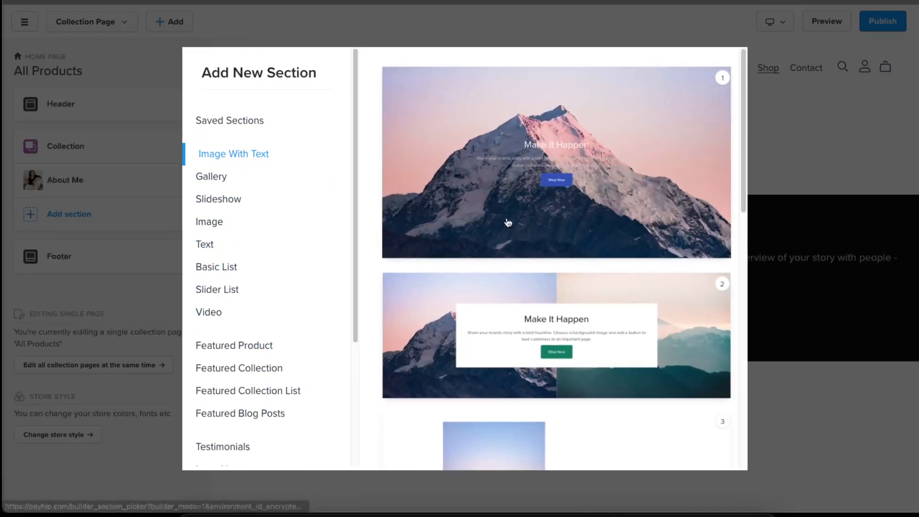
{"action": "scroll", "coordinate": [599, 333], "scroll_direction": "down", "scroll_amount": 5}
{"action": "scroll", "coordinate": [603, 334], "scroll_direction": "down", "scroll_amount": 6}
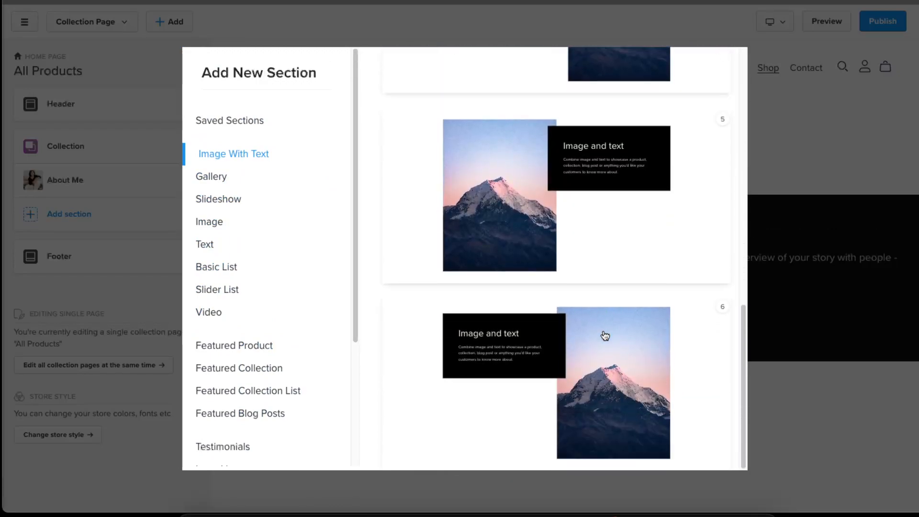
{"action": "scroll", "coordinate": [637, 373], "scroll_direction": "up", "scroll_amount": 4}
{"action": "scroll", "coordinate": [650, 396], "scroll_direction": "up", "scroll_amount": 5}
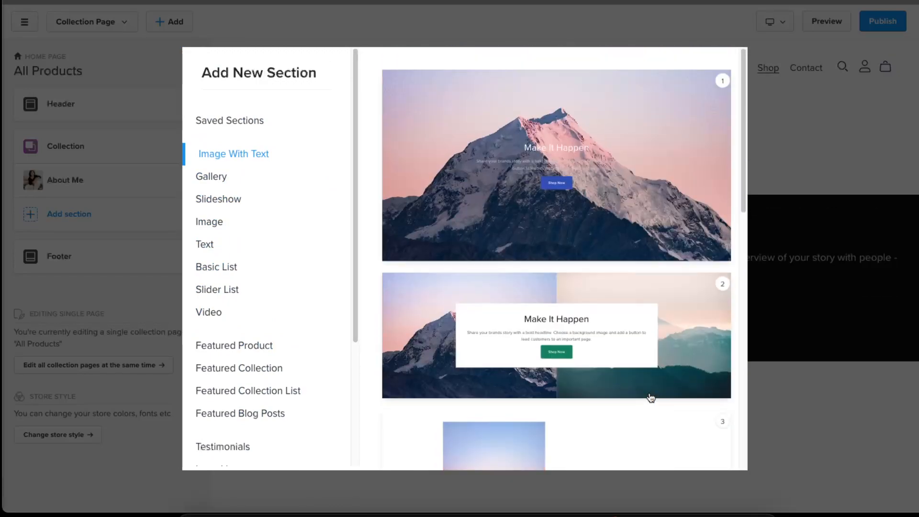
{"action": "left_click", "coordinate": [601, 267]}
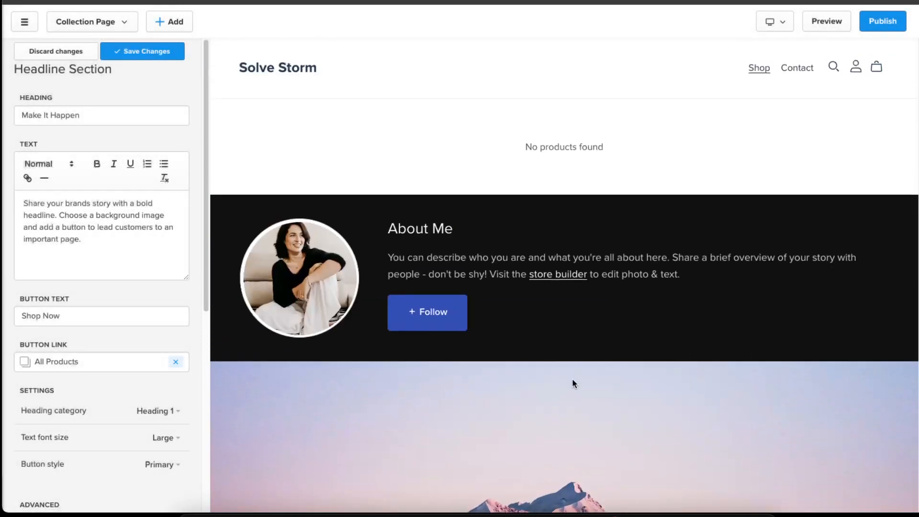
{"action": "left_click_drag", "start_coordinate": [573, 379], "coordinate": [587, 121]}
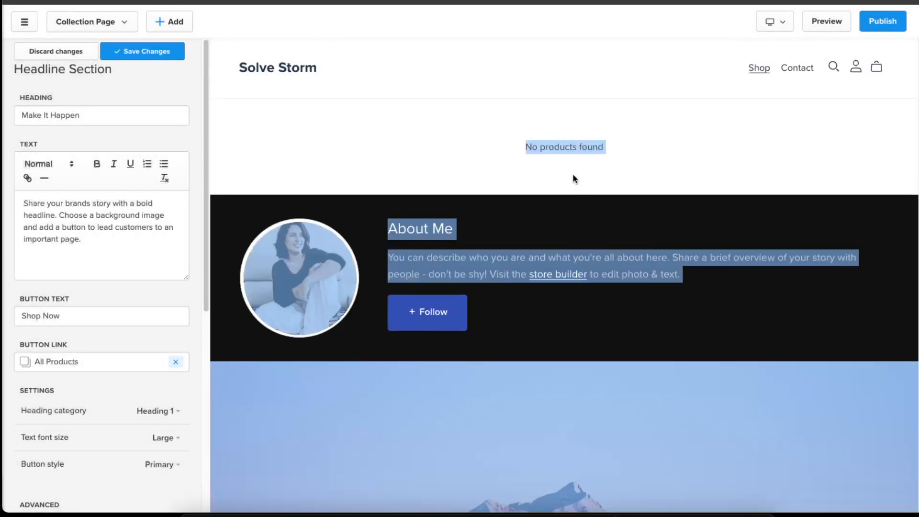
{"action": "left_click", "coordinate": [577, 157]}
{"action": "left_click", "coordinate": [143, 52]}
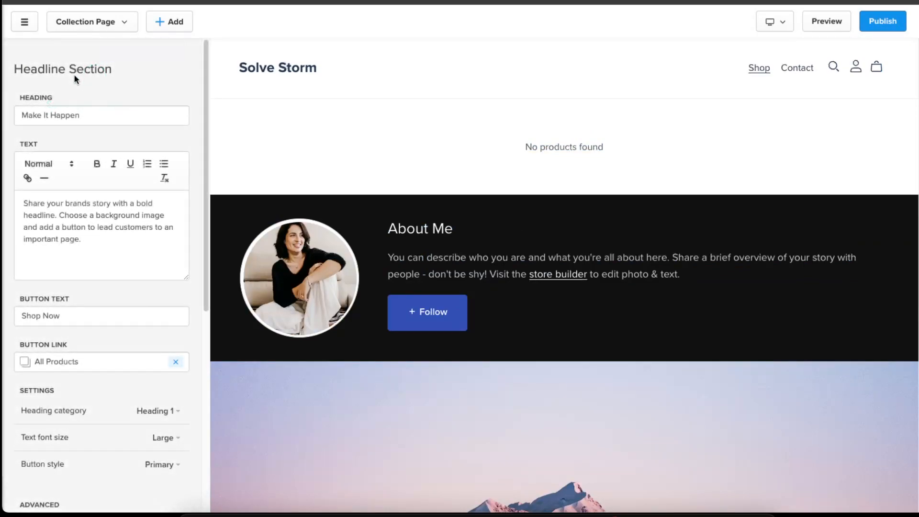
- Move the new Make It Happen section above the About Me section
{"action": "left_click", "coordinate": [27, 50]}
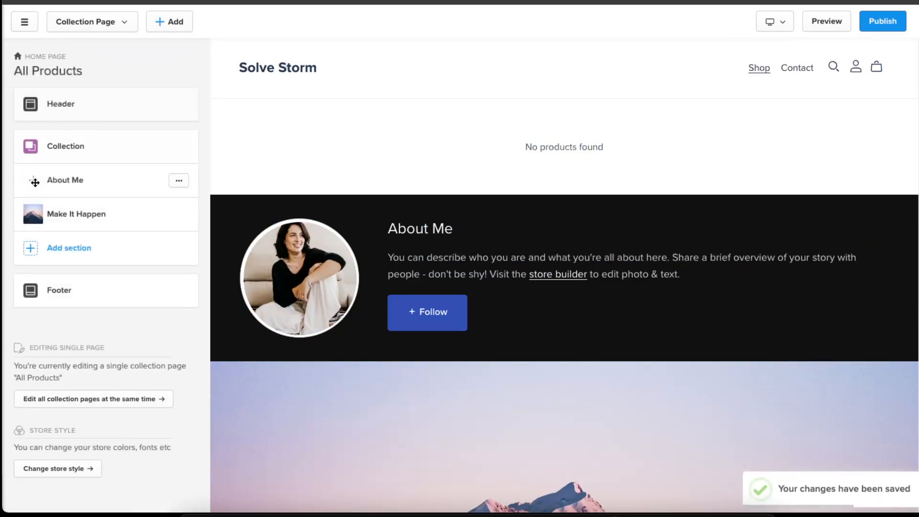
{"action": "left_click_drag", "start_coordinate": [36, 212], "coordinate": [94, 185]}
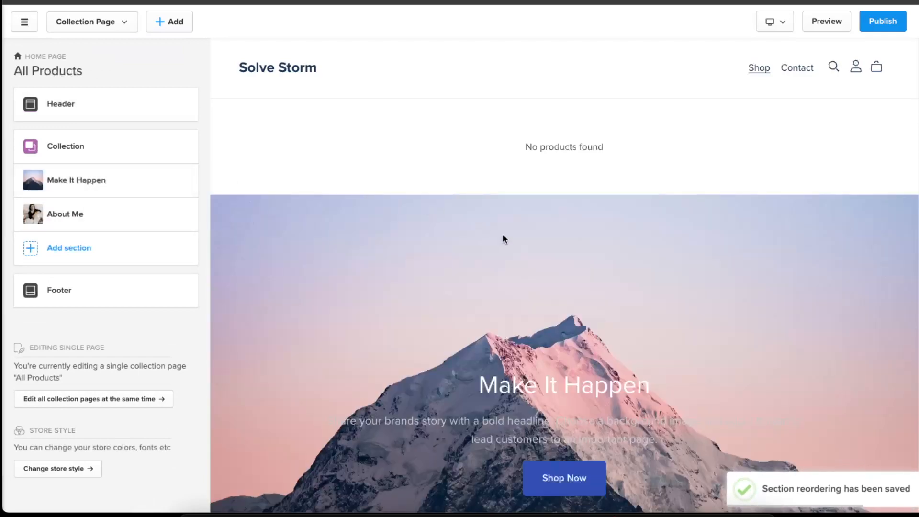
{"action": "scroll", "coordinate": [503, 234], "scroll_direction": "down", "scroll_amount": 3}
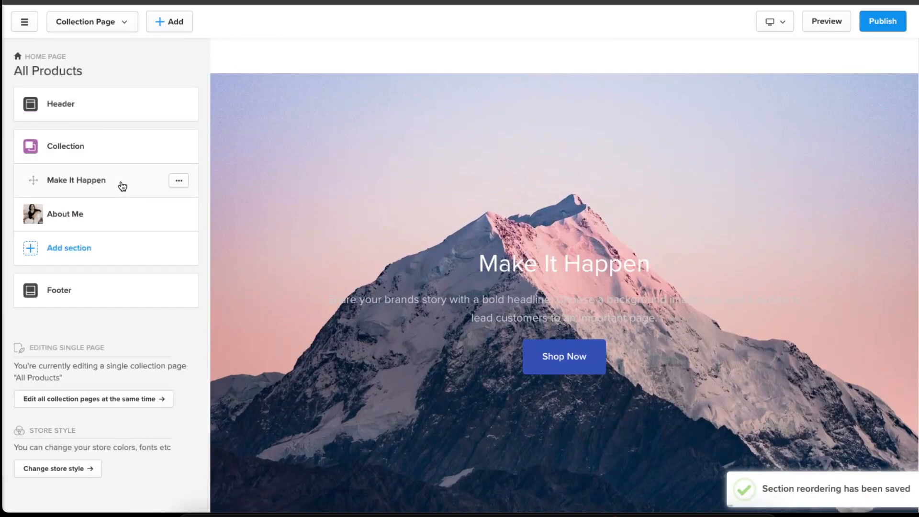
- Open the Make It Happen section and change its heading to My Top Recipes
{"action": "left_click", "coordinate": [180, 184]}
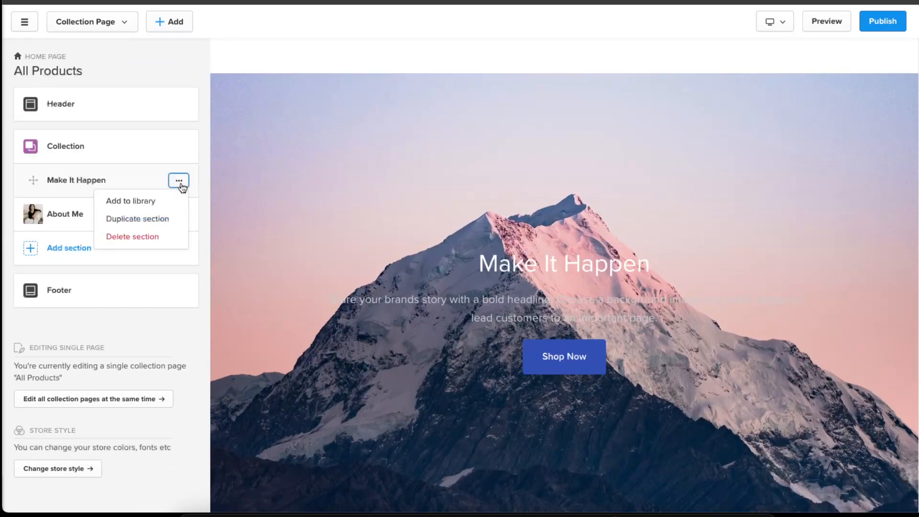
{"action": "left_click", "coordinate": [103, 181]}
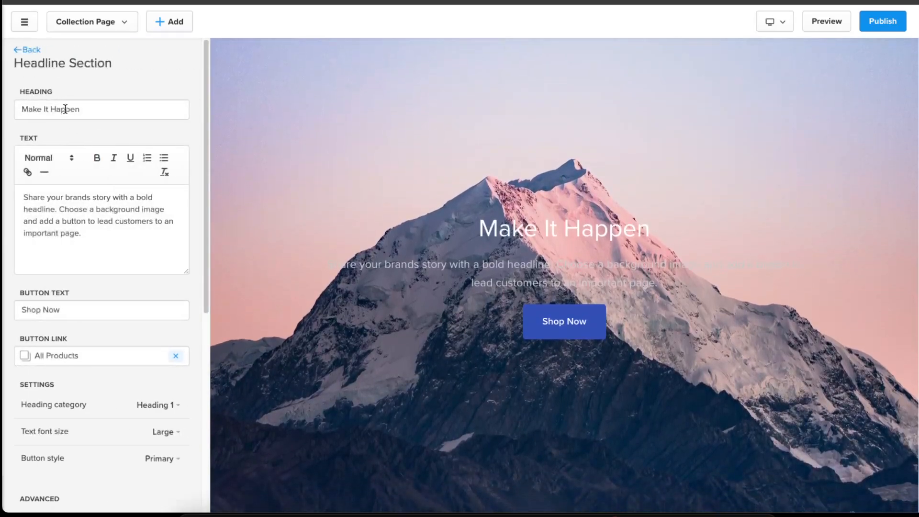
{"action": "triple_click", "coordinate": [65, 109]}
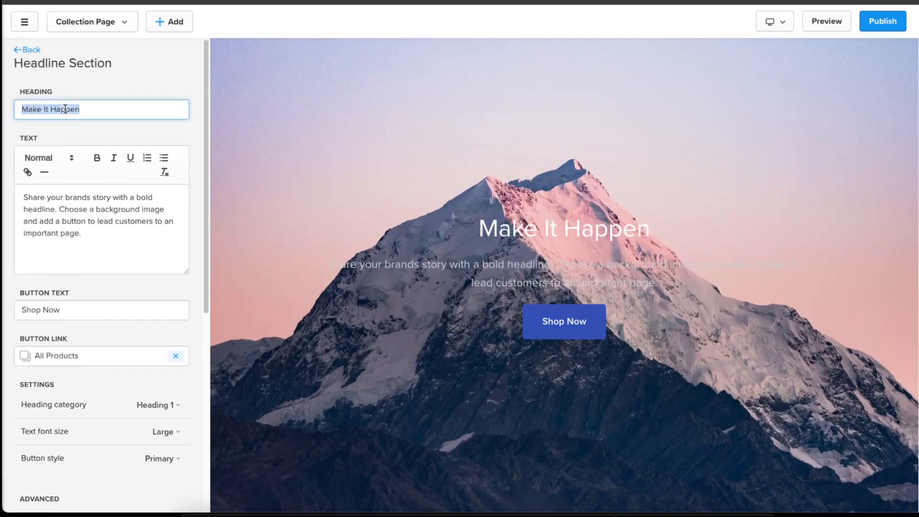
{"action": "type", "text": "My "}
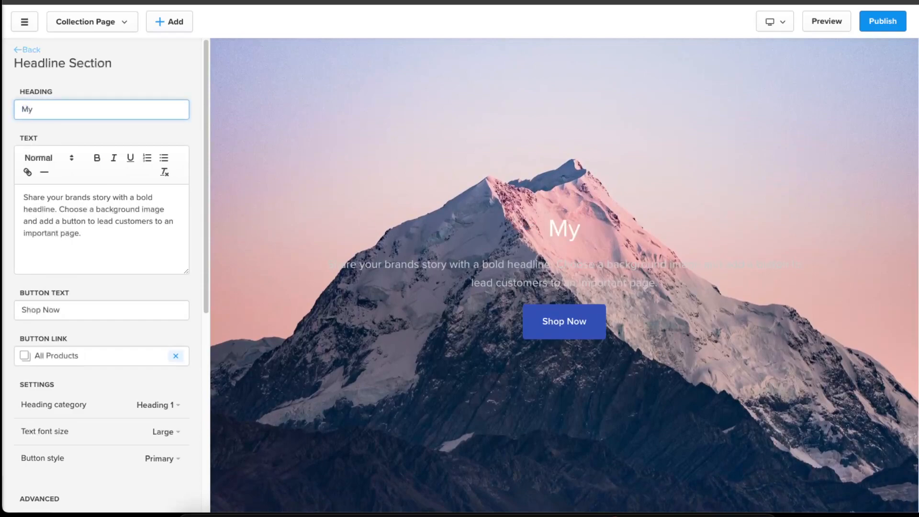
{"action": "type", "text": "Top"}
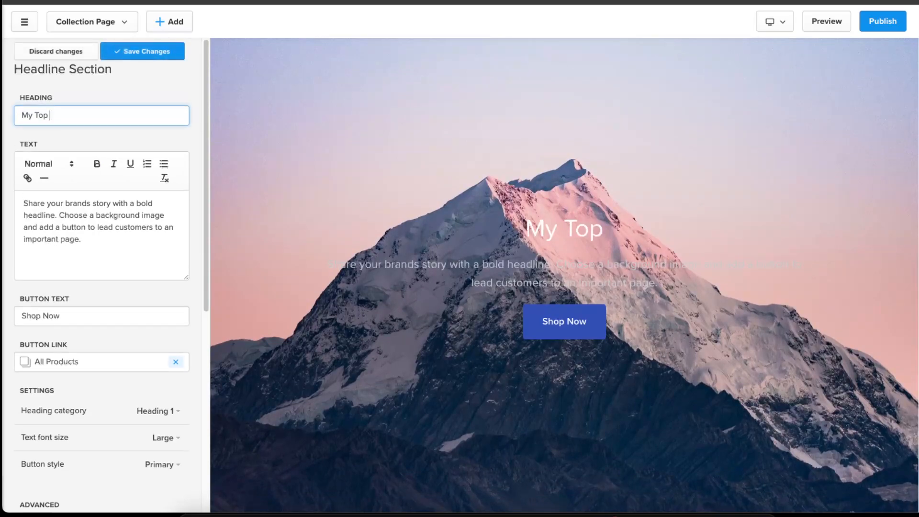
{"action": "type", "text": " Recipes Book"}
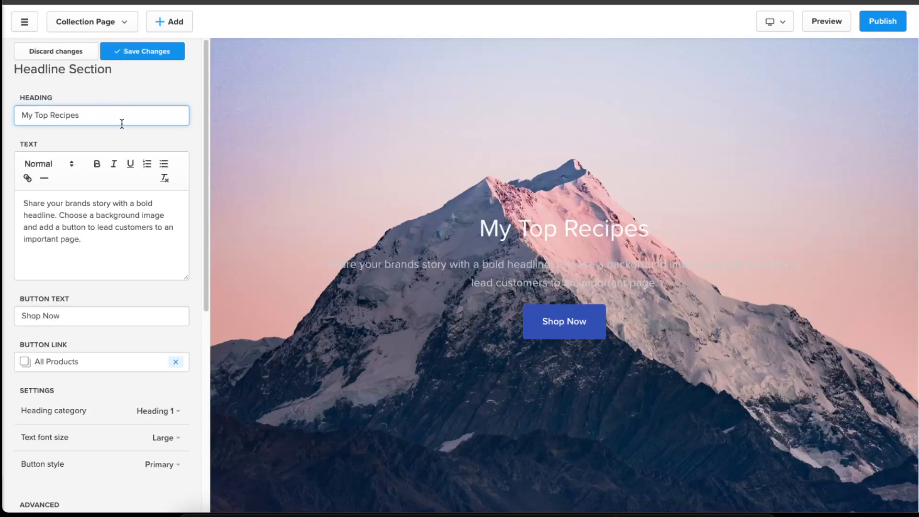
- Review the headline section's text, button, format, background and color scheme settings, then save the changes
{"action": "triple_click", "coordinate": [121, 240]}
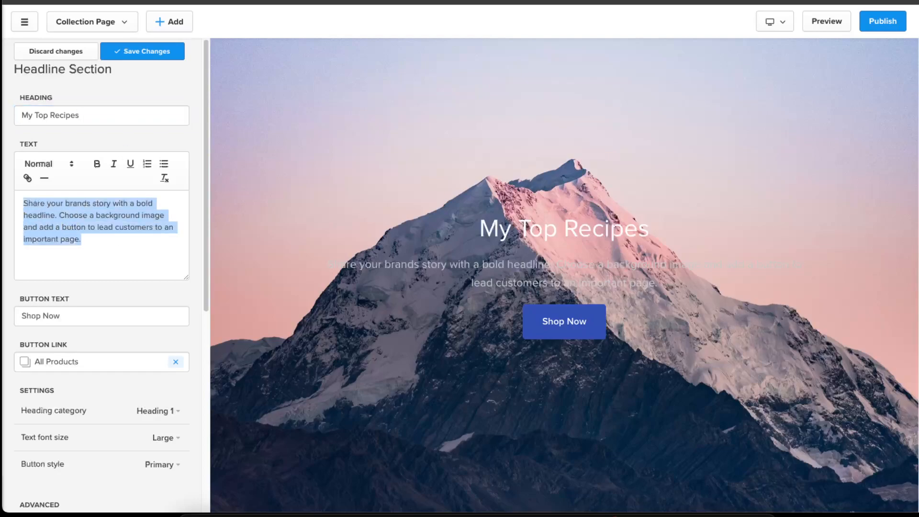
{"action": "scroll", "coordinate": [107, 220], "scroll_direction": "down", "scroll_amount": 3}
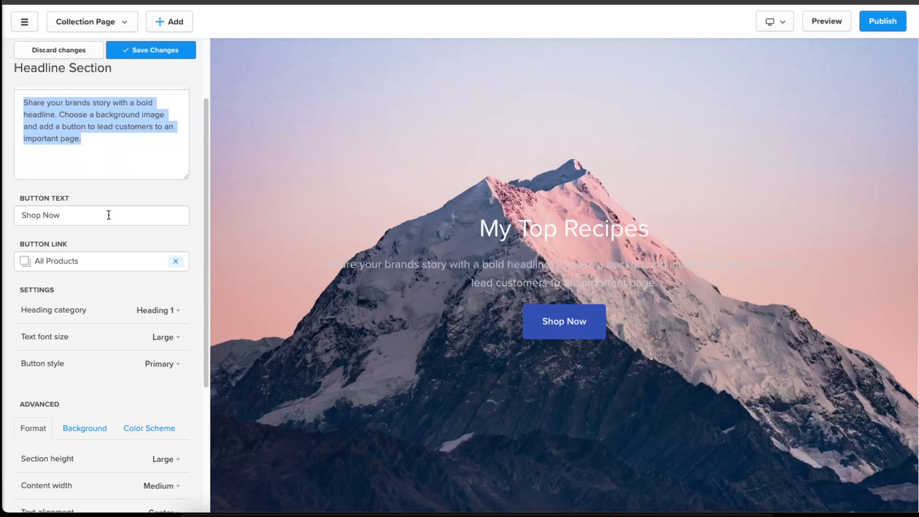
{"action": "triple_click", "coordinate": [108, 215]}
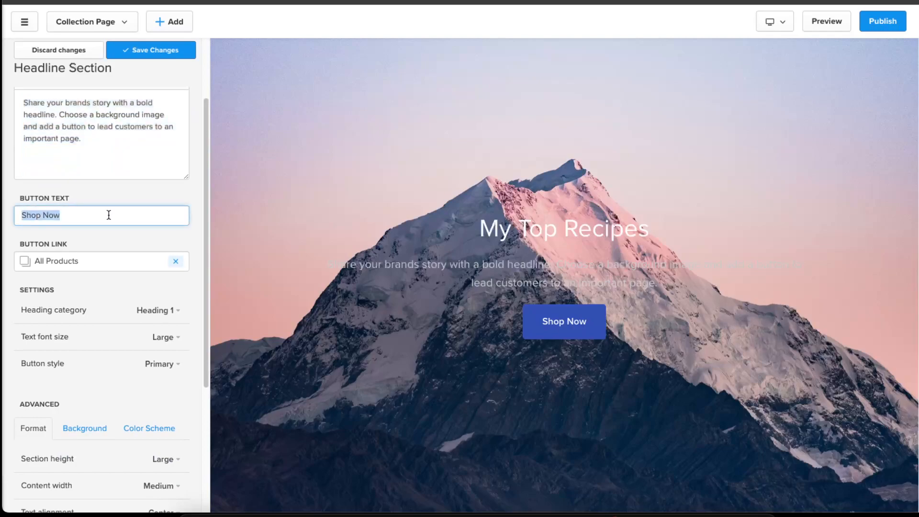
{"action": "scroll", "coordinate": [108, 215], "scroll_direction": "up", "scroll_amount": 2}
{"action": "scroll", "coordinate": [108, 214], "scroll_direction": "down", "scroll_amount": 5}
{"action": "scroll", "coordinate": [108, 214], "scroll_direction": "up", "scroll_amount": 1}
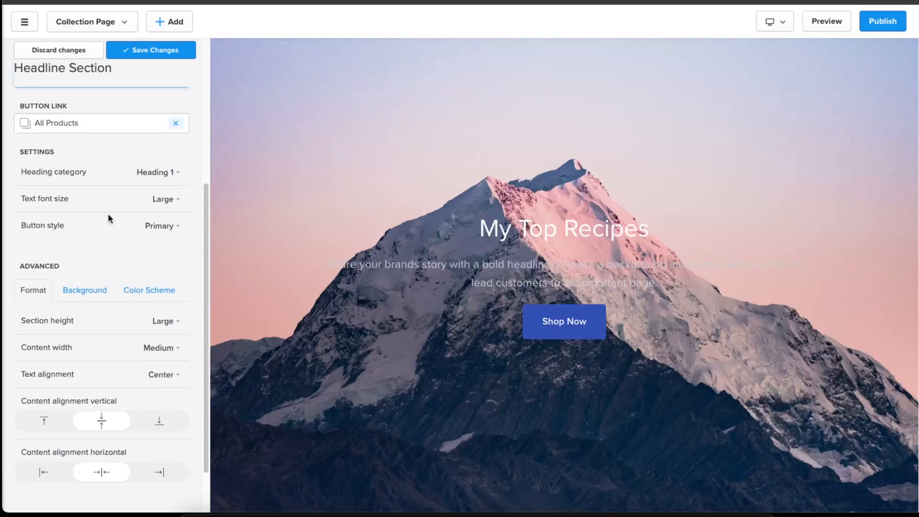
{"action": "scroll", "coordinate": [125, 210], "scroll_direction": "down", "scroll_amount": 1}
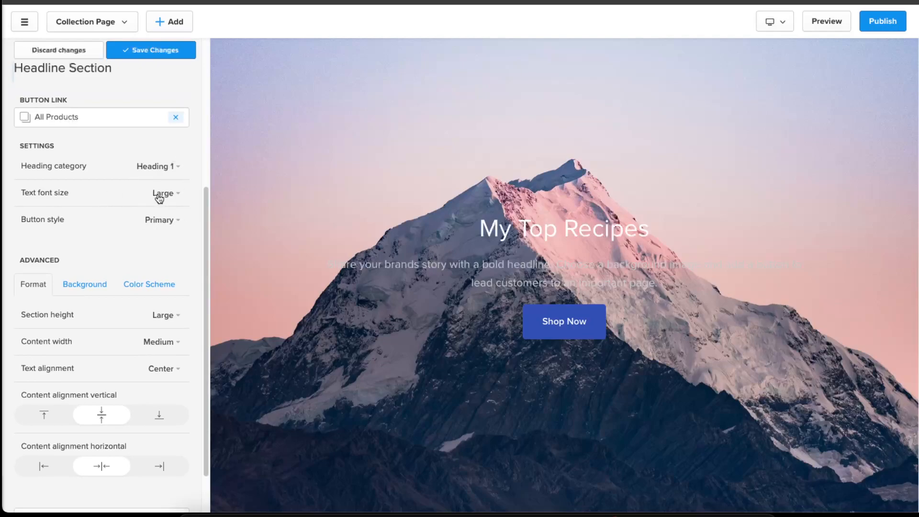
{"action": "scroll", "coordinate": [163, 203], "scroll_direction": "down", "scroll_amount": 1}
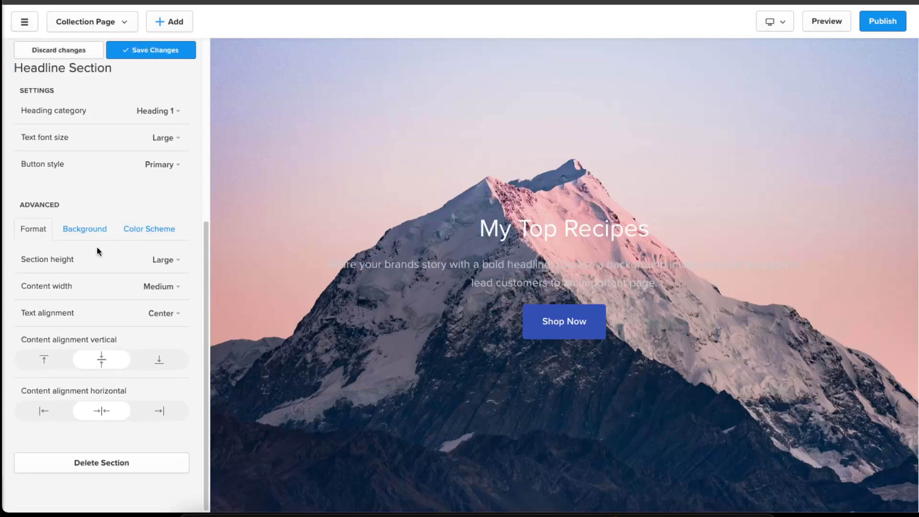
{"action": "left_click", "coordinate": [104, 230]}
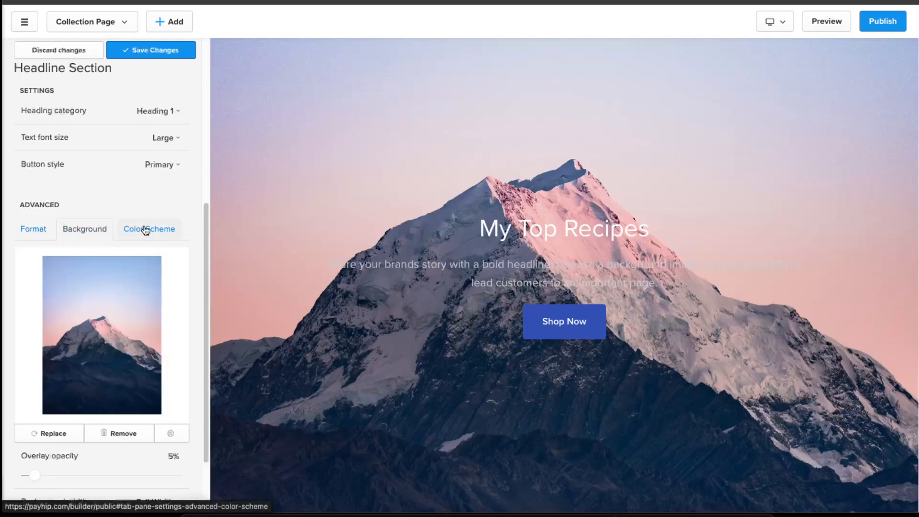
{"action": "left_click", "coordinate": [134, 230]}
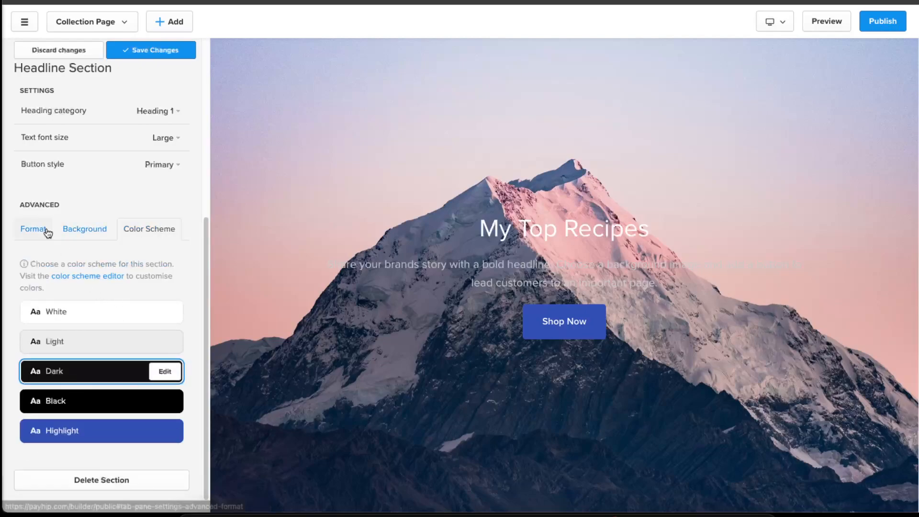
{"action": "scroll", "coordinate": [48, 233], "scroll_direction": "up", "scroll_amount": 5}
{"action": "left_click", "coordinate": [145, 53]}
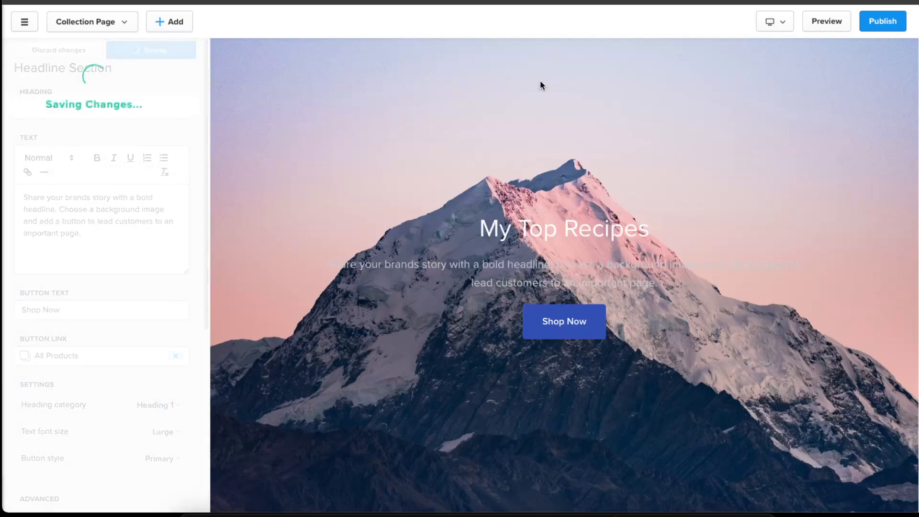
- Replace the headline section's background with a free image found by searching "recipes", and save
{"action": "scroll", "coordinate": [134, 239], "scroll_direction": "down", "scroll_amount": 4}
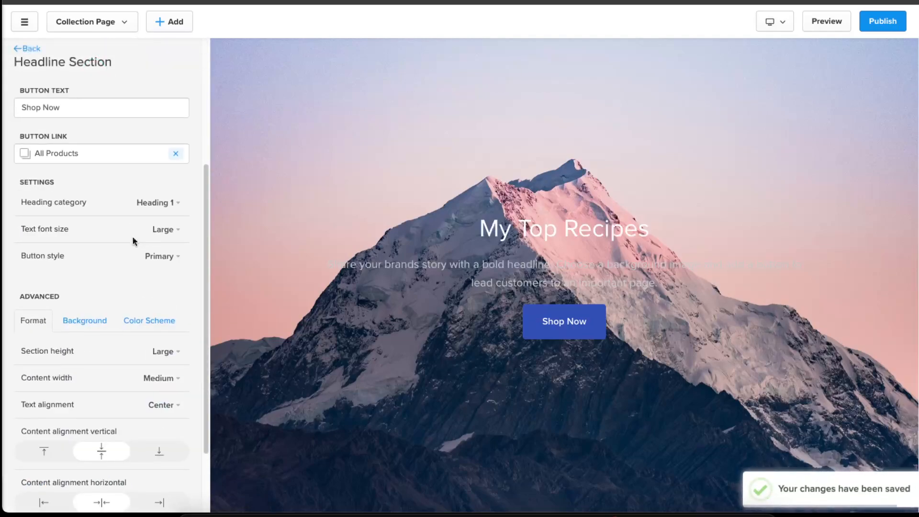
{"action": "scroll", "coordinate": [134, 241], "scroll_direction": "down", "scroll_amount": 2}
{"action": "left_click", "coordinate": [90, 234]}
{"action": "scroll", "coordinate": [126, 331], "scroll_direction": "down", "scroll_amount": 2}
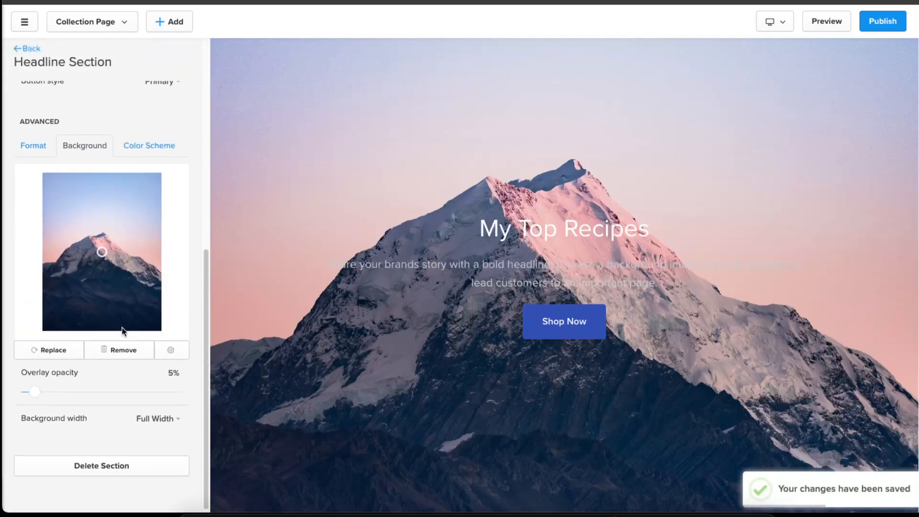
{"action": "left_click", "coordinate": [51, 346]}
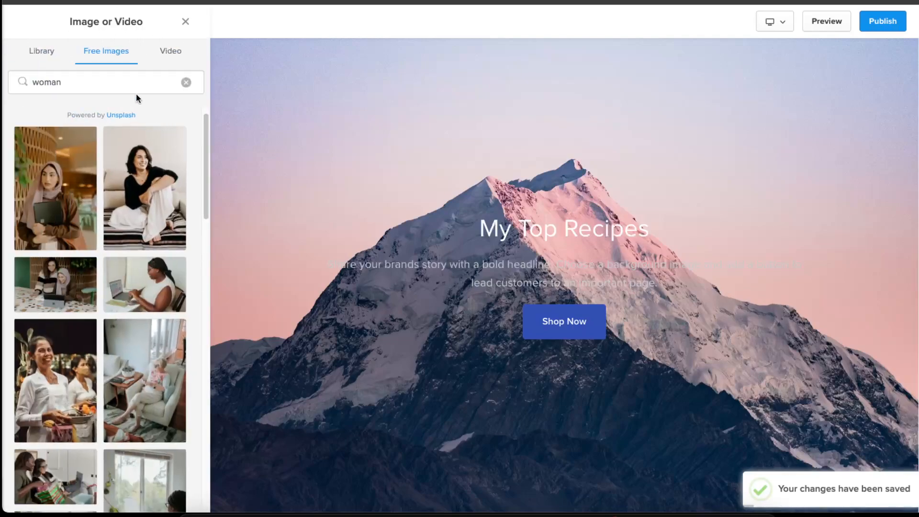
{"action": "triple_click", "coordinate": [123, 85]}
{"action": "type", "text": "recipes"}
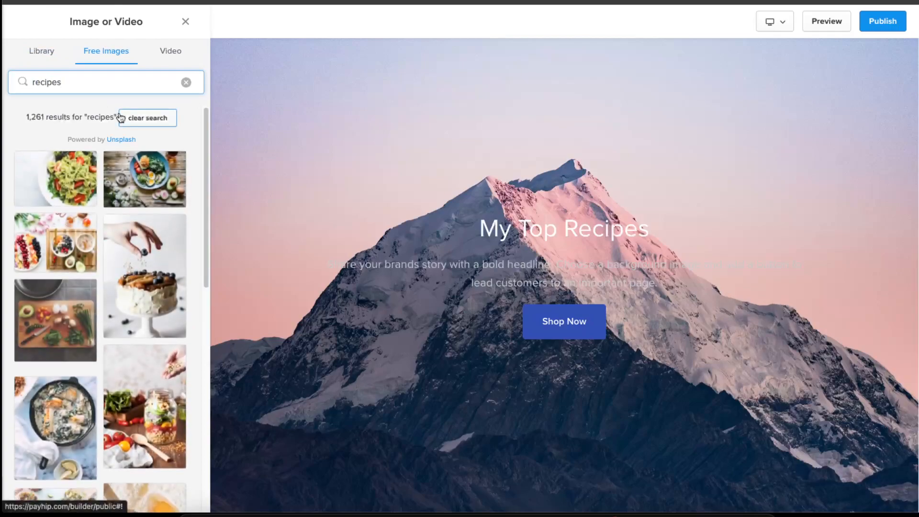
{"action": "left_click", "coordinate": [158, 201]}
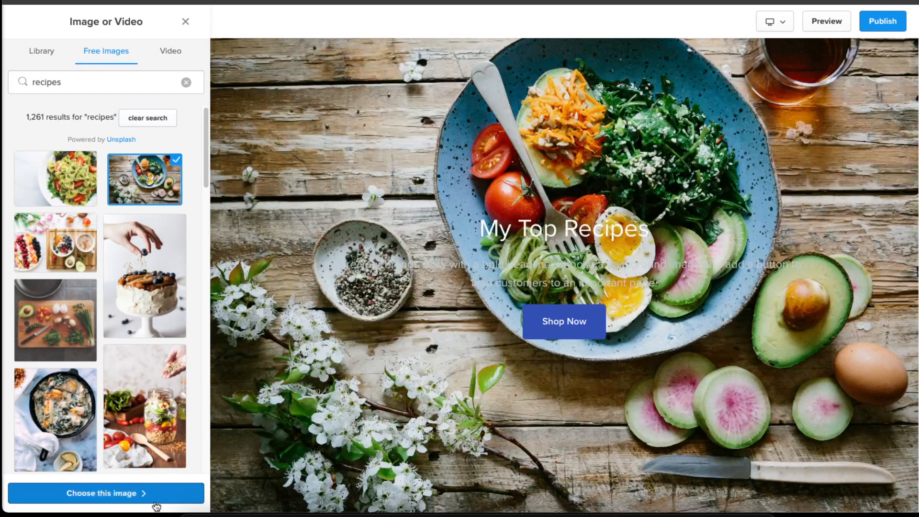
{"action": "left_click", "coordinate": [154, 501]}
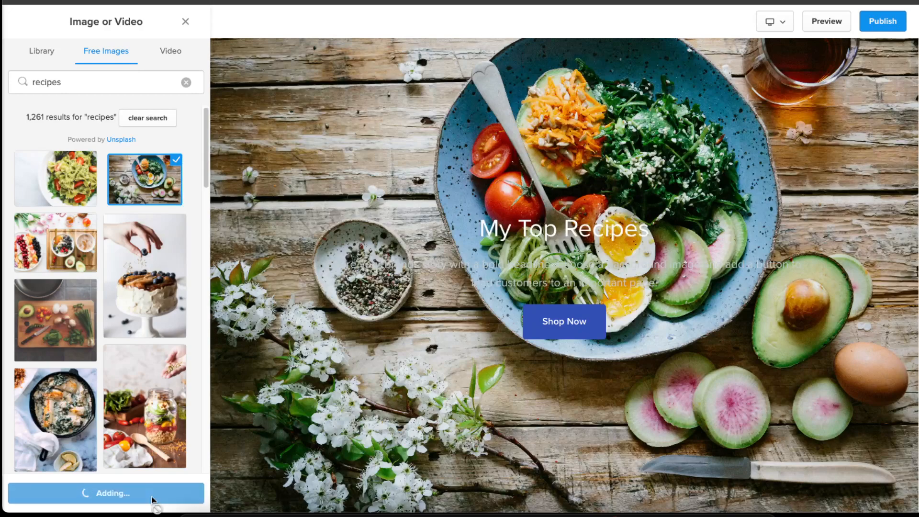
{"action": "left_click", "coordinate": [152, 50]}
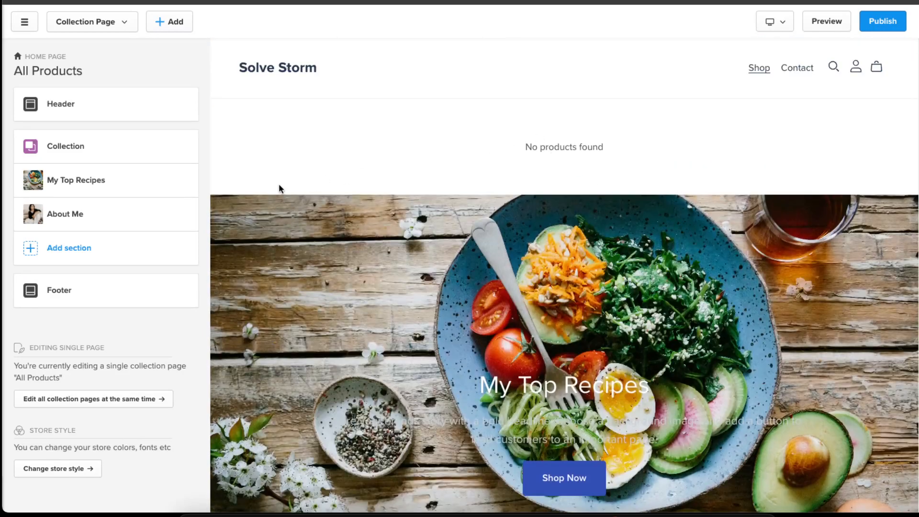
- Add a Featured Product section using the first layout and feature the Recipes 300 product in it
{"action": "left_click", "coordinate": [101, 250]}
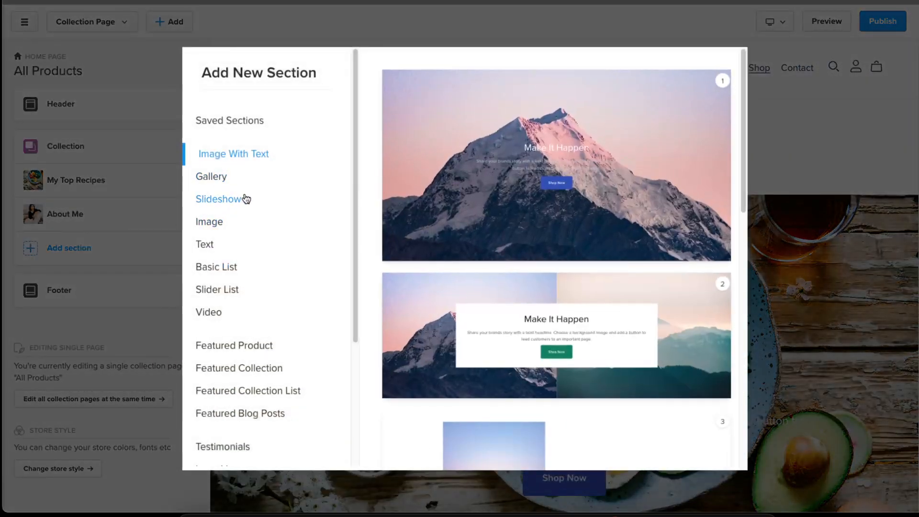
{"action": "scroll", "coordinate": [253, 208], "scroll_direction": "down", "scroll_amount": 4}
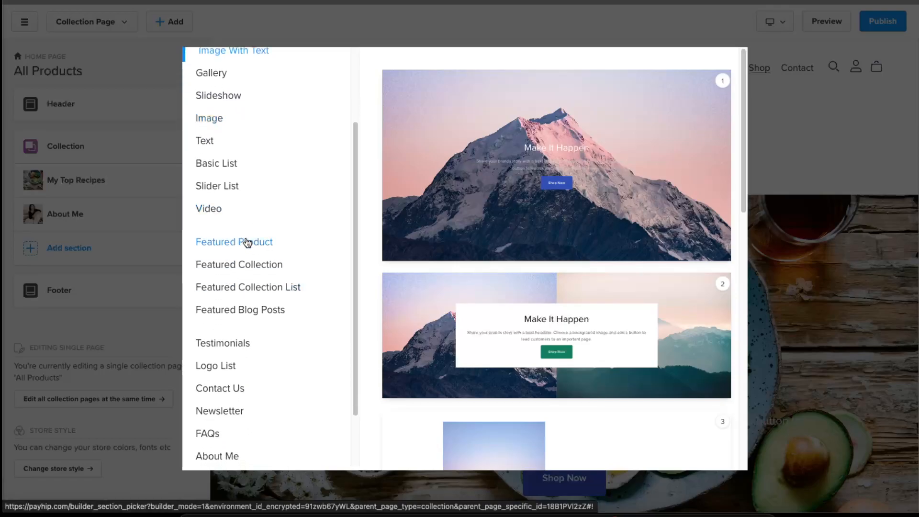
{"action": "left_click", "coordinate": [247, 243]}
{"action": "left_click", "coordinate": [569, 157]}
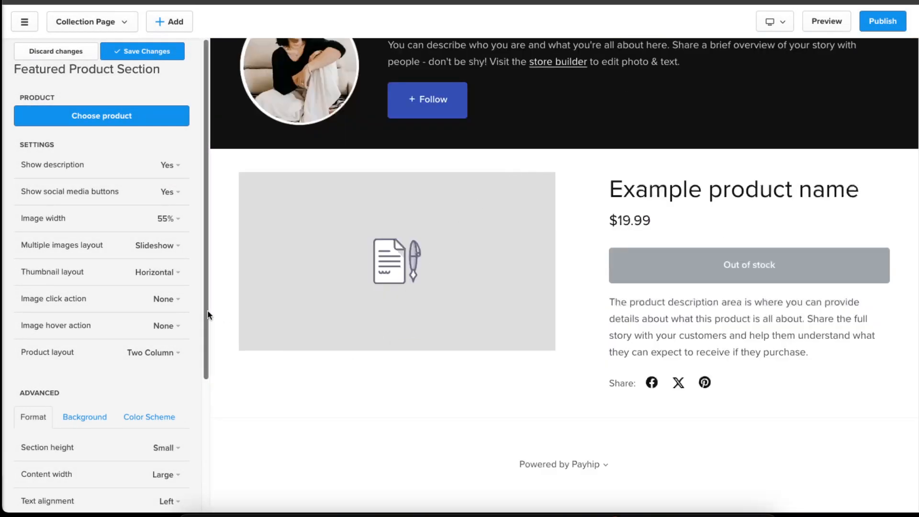
{"action": "scroll", "coordinate": [127, 282], "scroll_direction": "down", "scroll_amount": 2}
{"action": "scroll", "coordinate": [123, 191], "scroll_direction": "up", "scroll_amount": 2}
{"action": "left_click", "coordinate": [122, 115]}
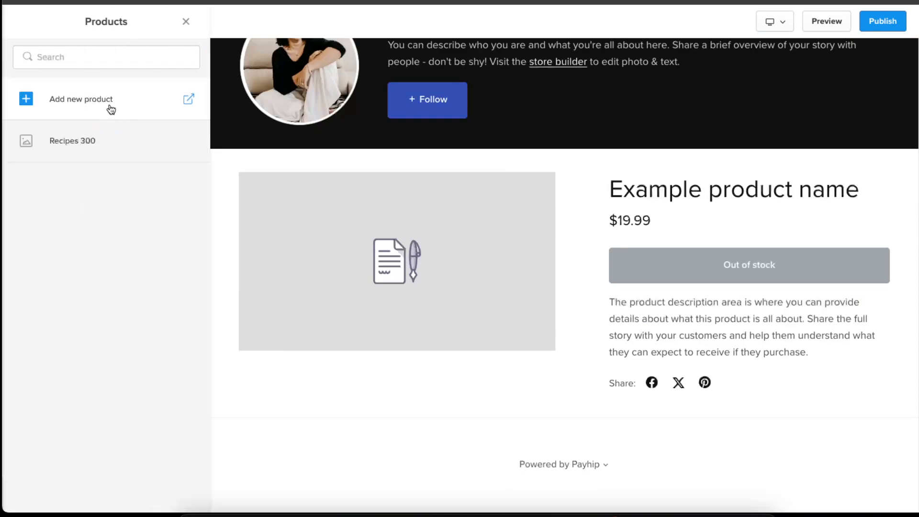
{"action": "left_click", "coordinate": [73, 140]}
{"action": "left_click", "coordinate": [115, 493]}
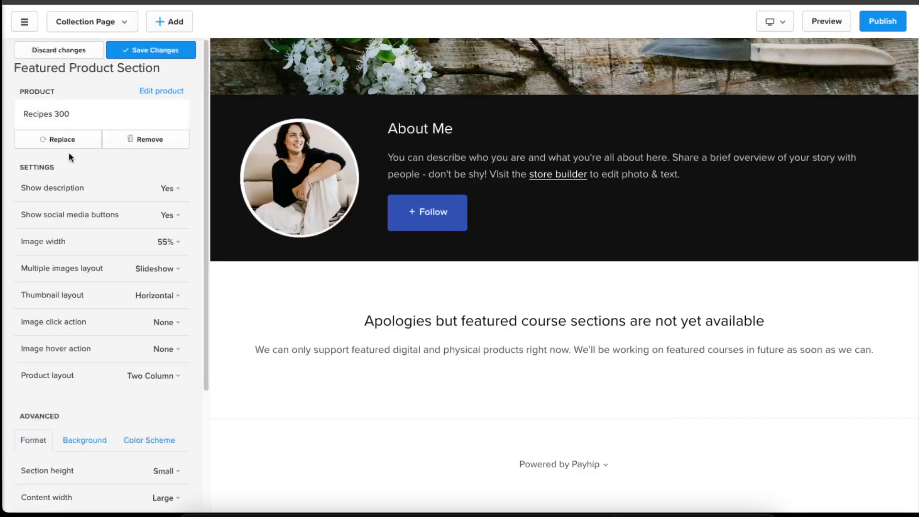
{"action": "scroll", "coordinate": [139, 241], "scroll_direction": "down", "scroll_amount": 3}
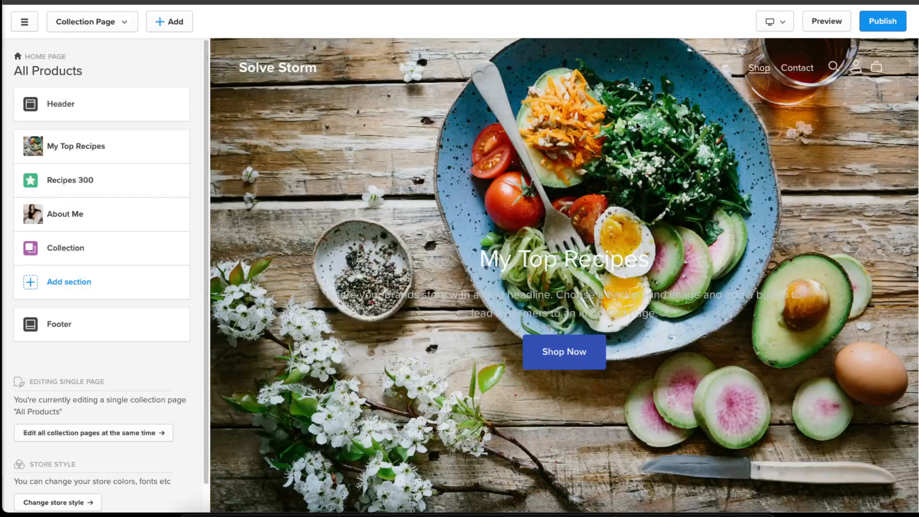
- Open the header's Store Logo settings and save them
{"action": "scroll", "coordinate": [674, 293], "scroll_direction": "down", "scroll_amount": 5}
{"action": "scroll", "coordinate": [642, 144], "scroll_direction": "up", "scroll_amount": 5}
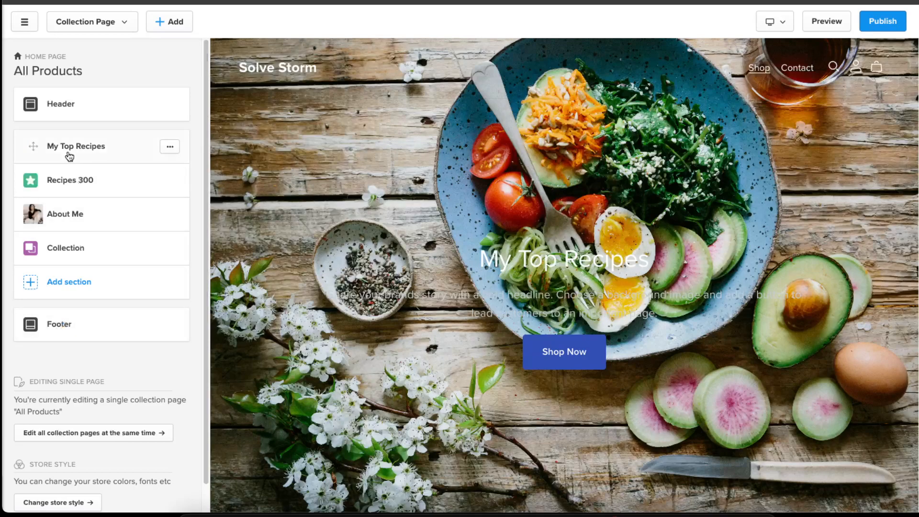
{"action": "left_click", "coordinate": [45, 117]}
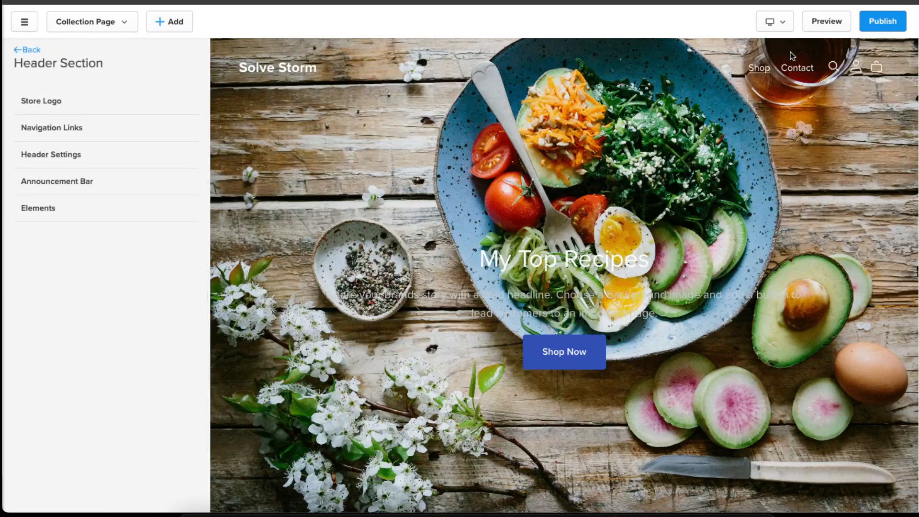
{"action": "left_click", "coordinate": [94, 97]}
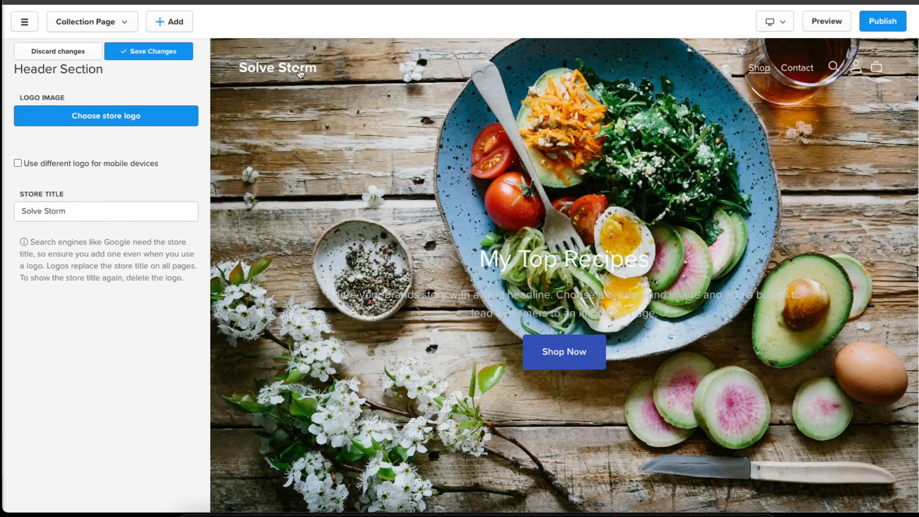
{"action": "left_click", "coordinate": [154, 53]}
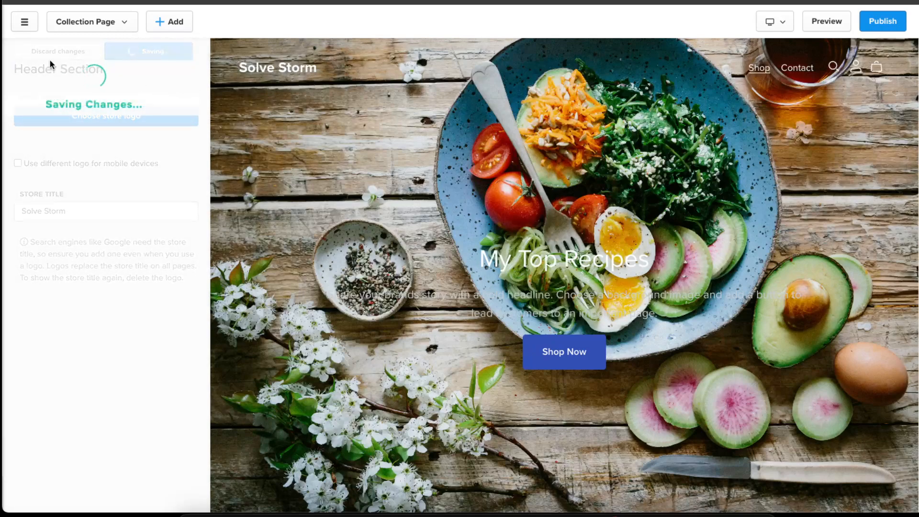
{"action": "left_click", "coordinate": [22, 49]}
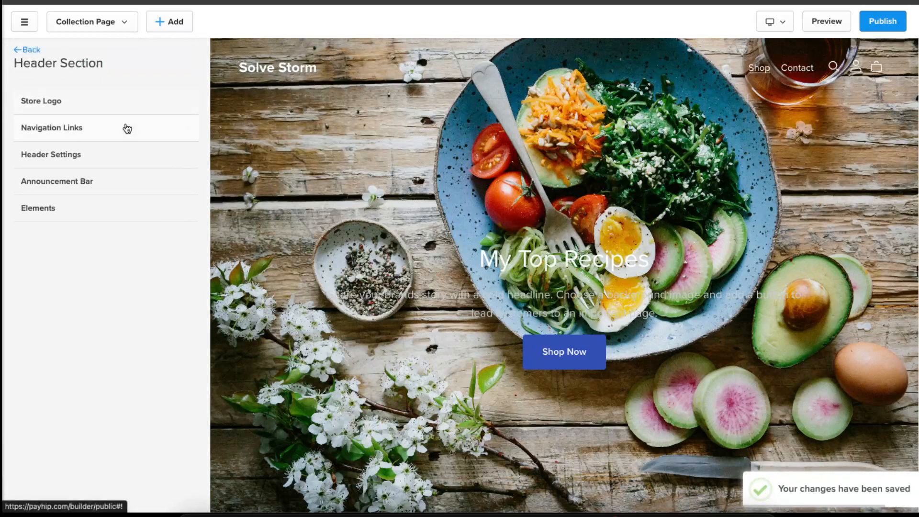
- Add a header navigation link named "Abou Me", apply it and save the header
{"action": "left_click", "coordinate": [83, 129]}
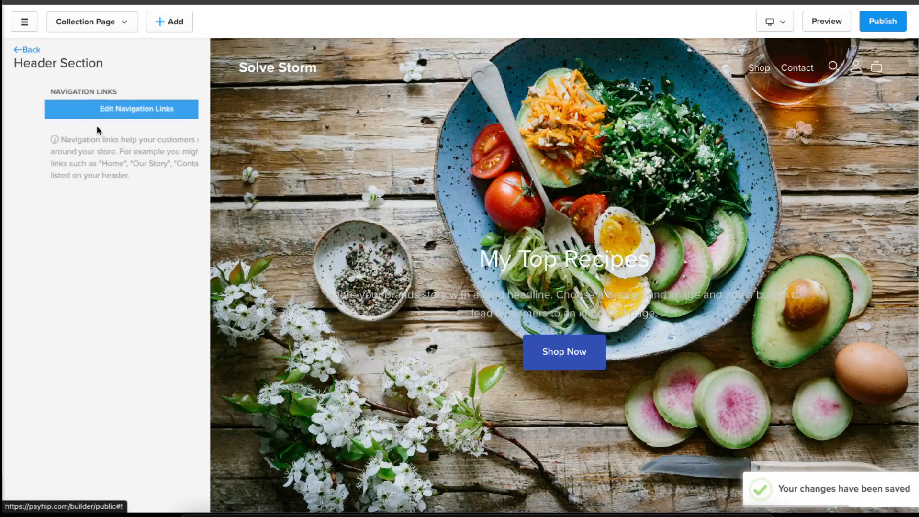
{"action": "left_click", "coordinate": [153, 106]}
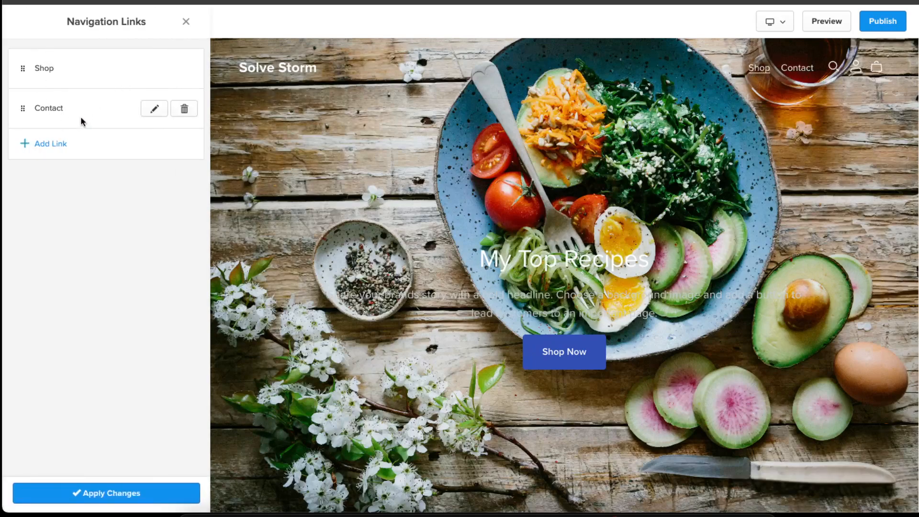
{"action": "left_click", "coordinate": [72, 143]}
{"action": "left_click", "coordinate": [325, 91]}
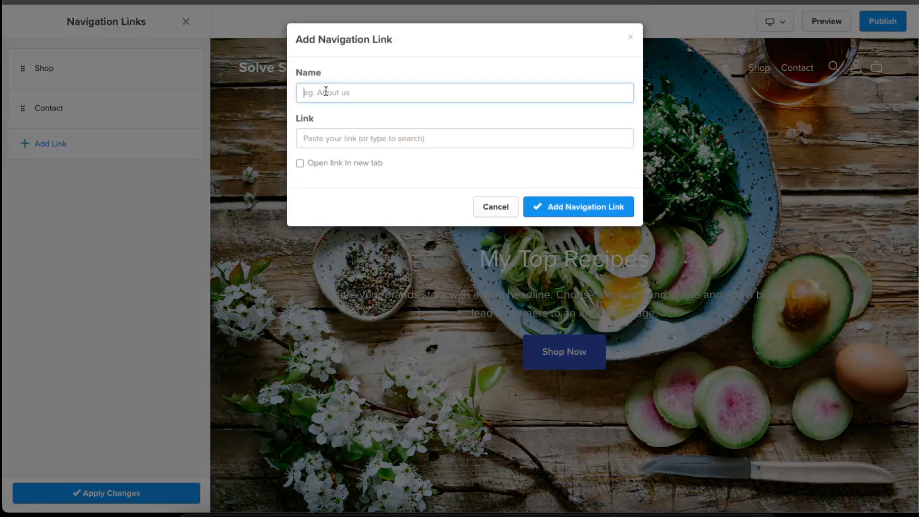
{"action": "type", "text": "Abou Me"}
{"action": "left_click", "coordinate": [342, 138]}
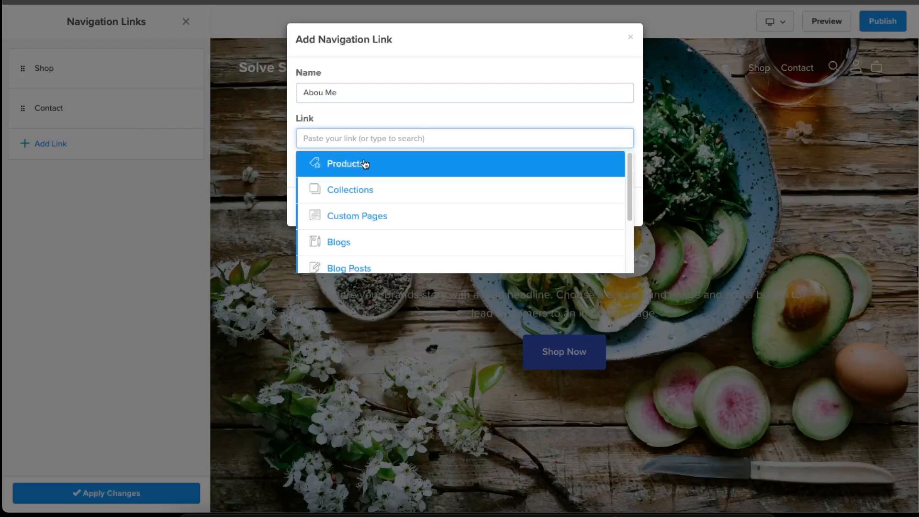
{"action": "scroll", "coordinate": [419, 240], "scroll_direction": "down", "scroll_amount": 3}
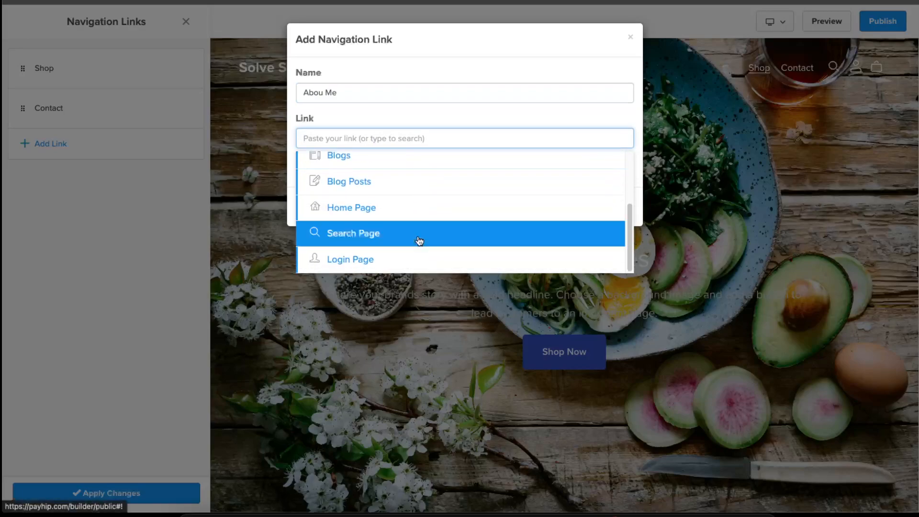
{"action": "scroll", "coordinate": [416, 235], "scroll_direction": "up", "scroll_amount": 3}
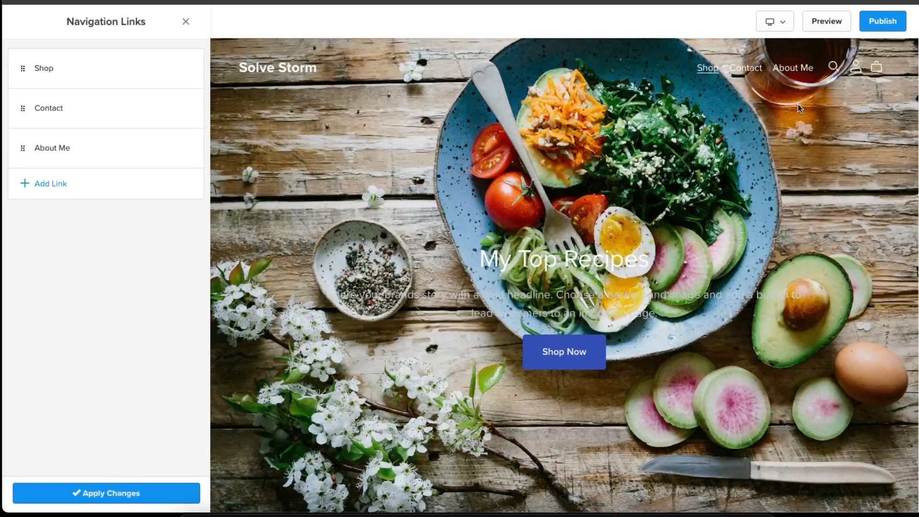
{"action": "left_click", "coordinate": [154, 484]}
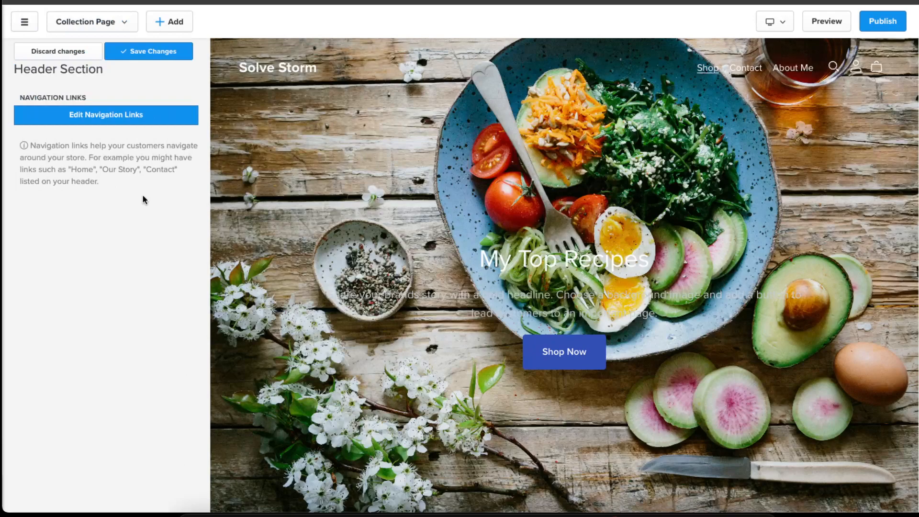
{"action": "left_click", "coordinate": [138, 46]}
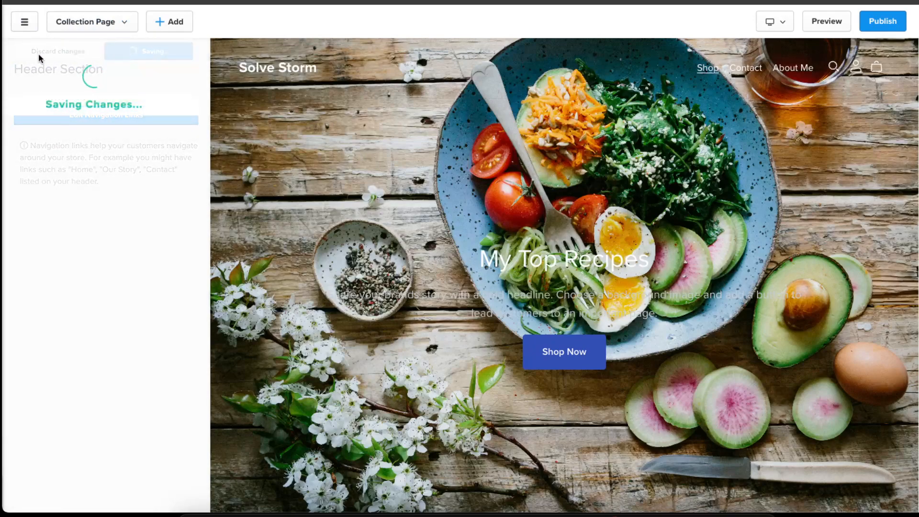
{"action": "left_click", "coordinate": [23, 50]}
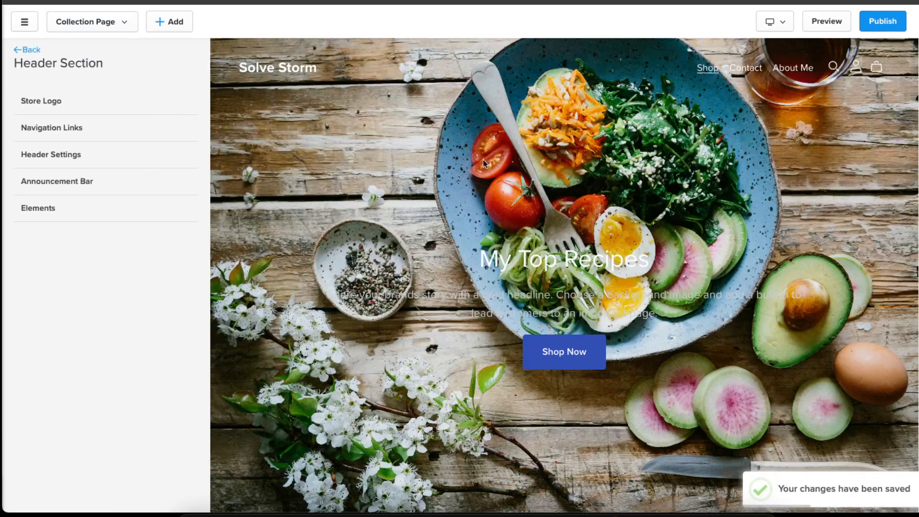
- Review the header layout, color and advanced header settings
{"action": "left_click", "coordinate": [54, 152]}
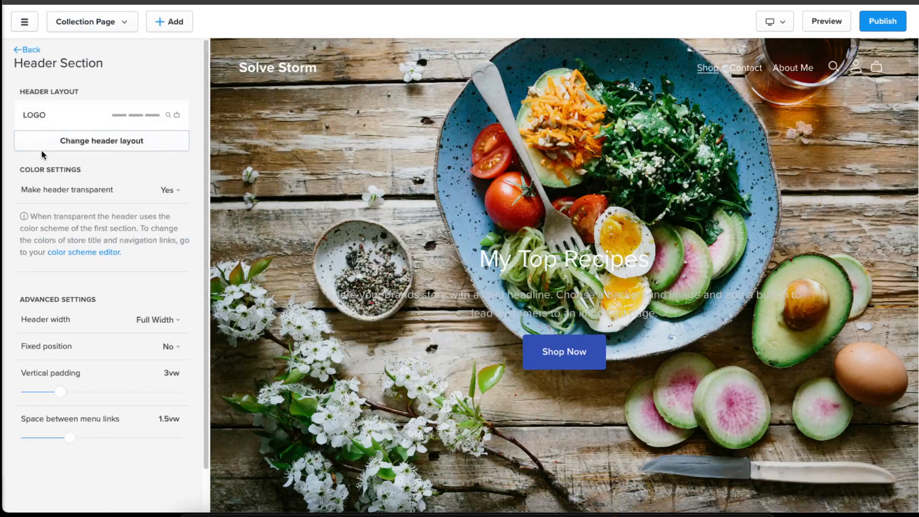
{"action": "scroll", "coordinate": [143, 179], "scroll_direction": "down", "scroll_amount": 1}
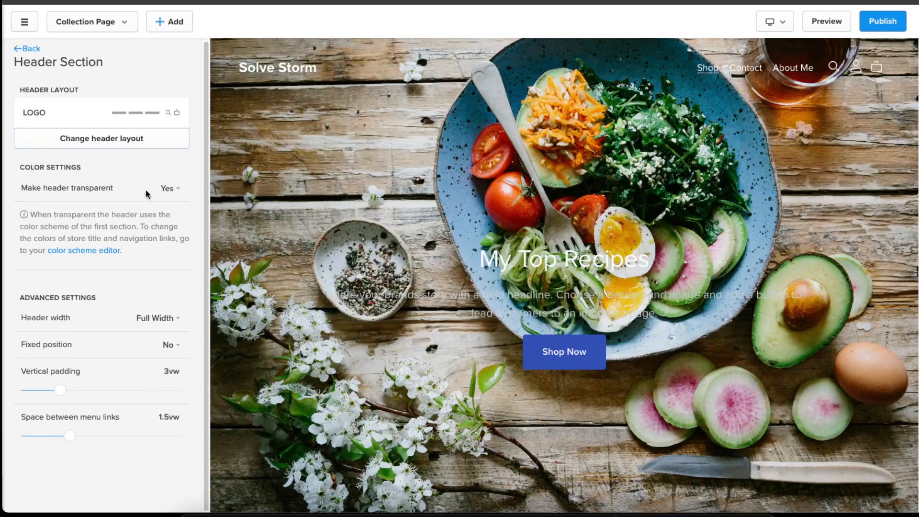
{"action": "left_click", "coordinate": [19, 49]}
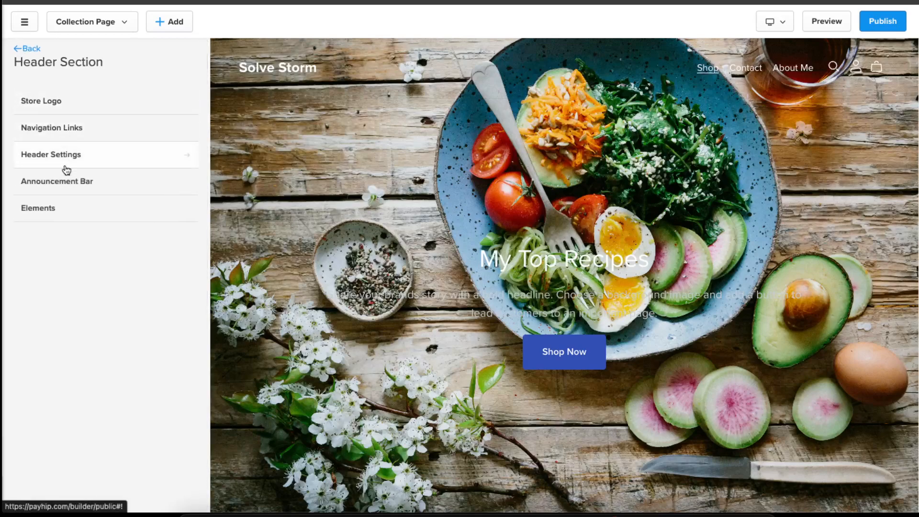
{"action": "left_click", "coordinate": [68, 185]}
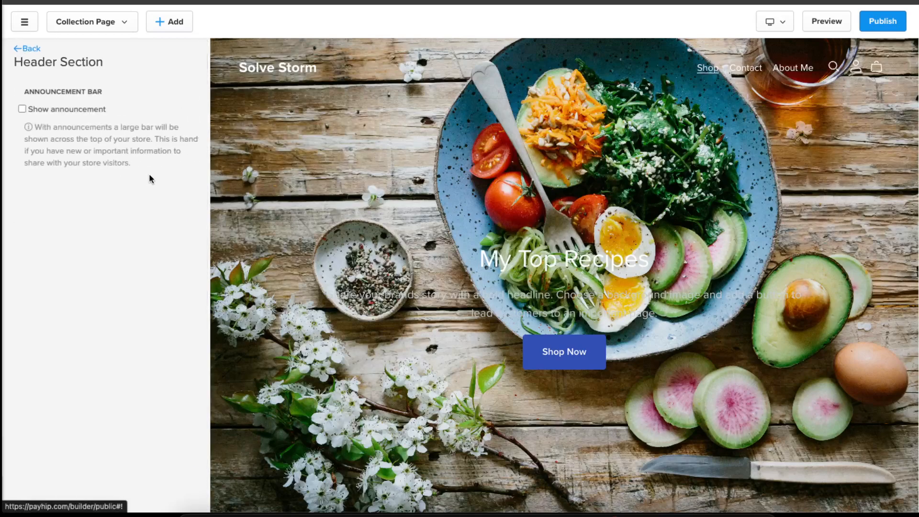
{"action": "left_click", "coordinate": [42, 111]}
{"action": "left_click", "coordinate": [40, 112]}
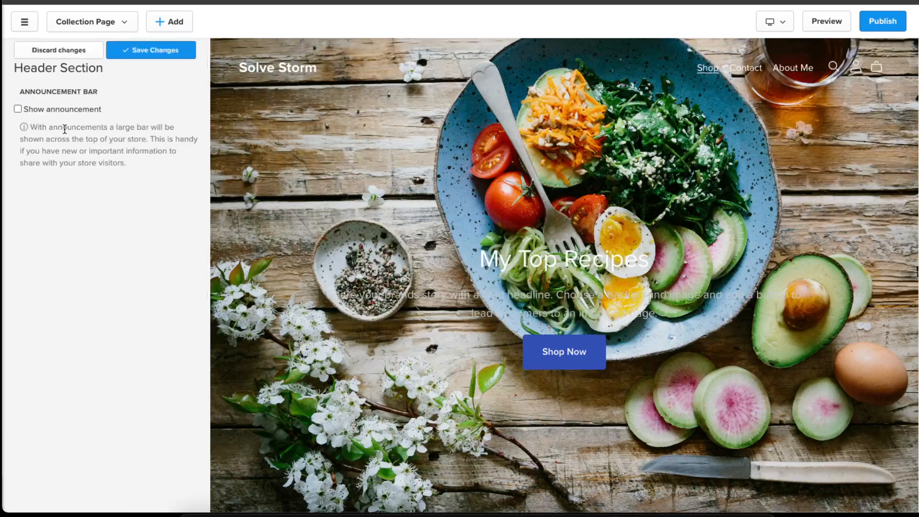
{"action": "left_click", "coordinate": [42, 113]}
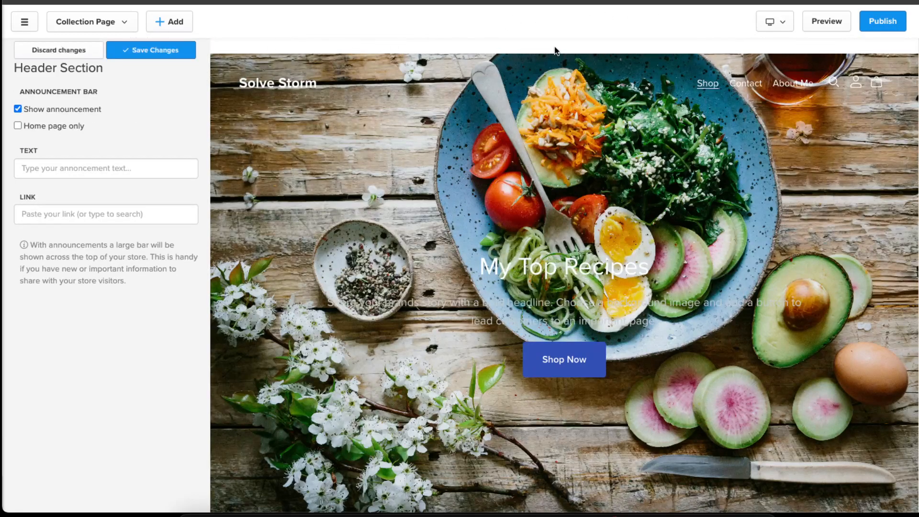
{"action": "left_click", "coordinate": [18, 109]}
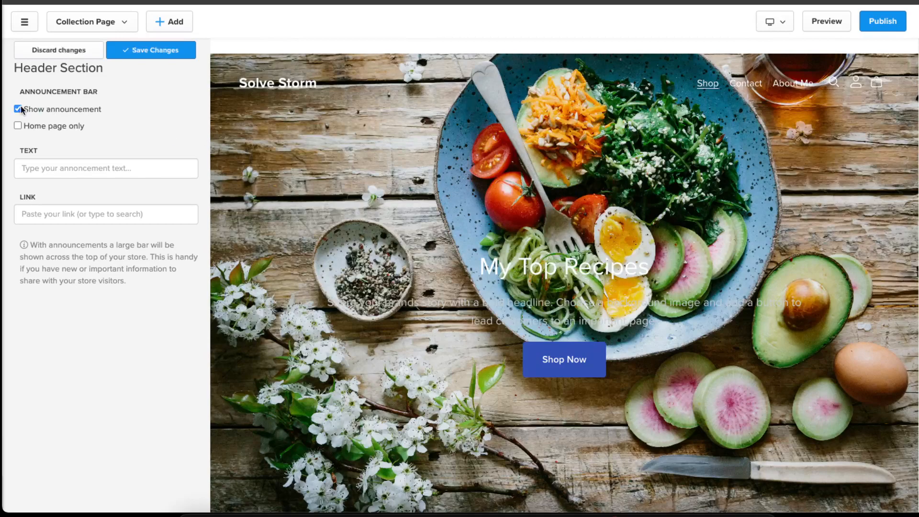
{"action": "left_click", "coordinate": [31, 55]}
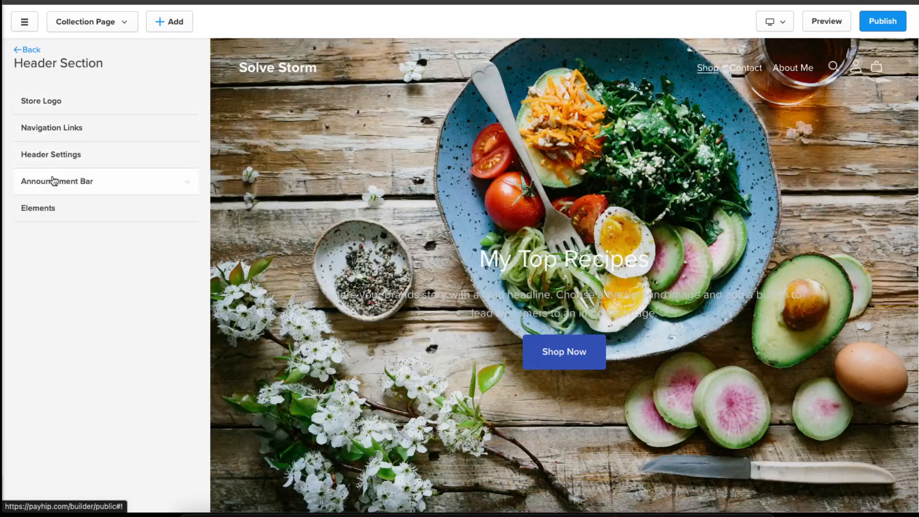
- Review the header's Elements settings for the call to action button, search and cart icons
{"action": "left_click", "coordinate": [62, 204]}
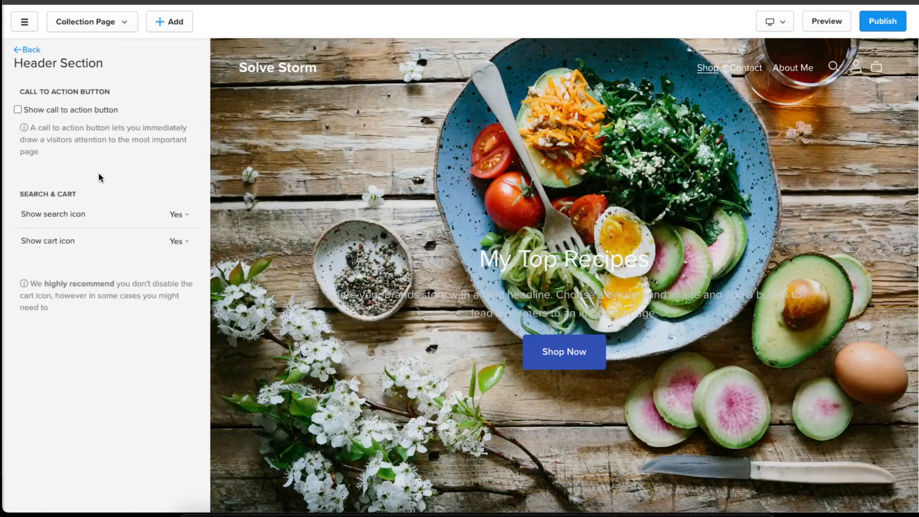
{"action": "left_click", "coordinate": [27, 50]}
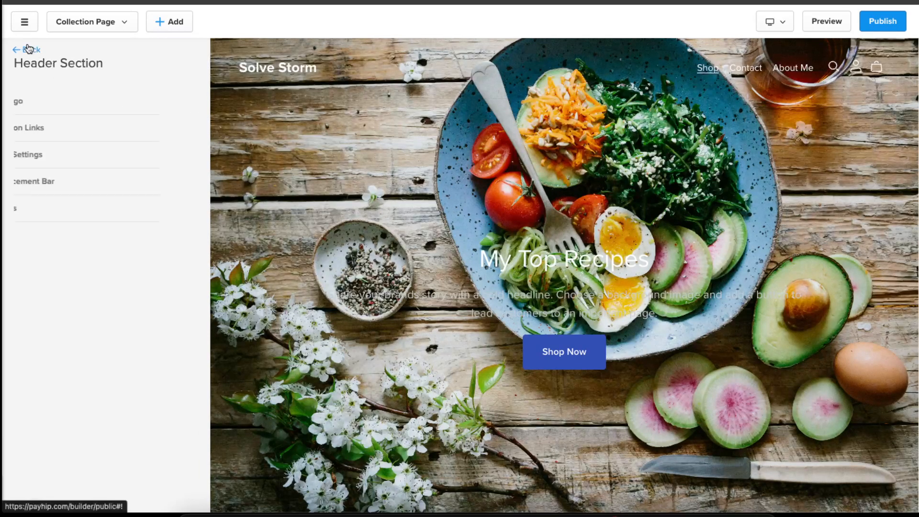
{"action": "left_click", "coordinate": [25, 46]}
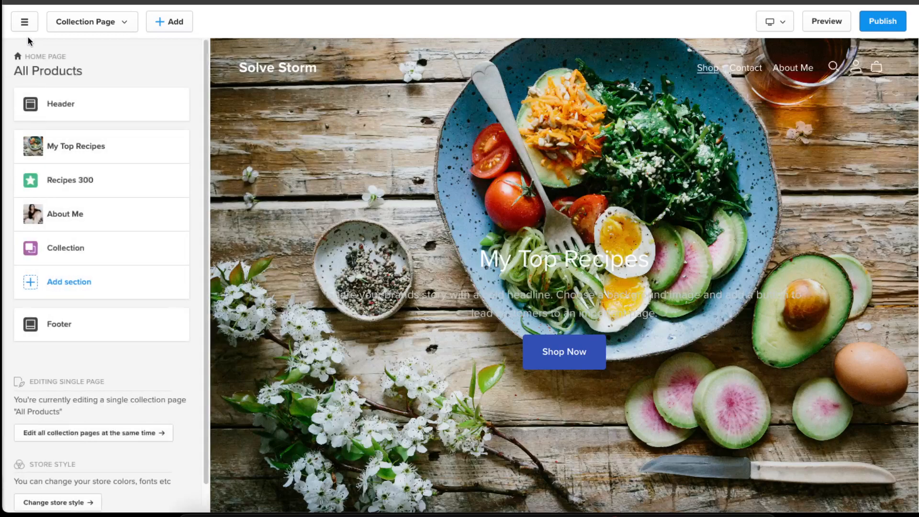
{"action": "left_click", "coordinate": [74, 325]}
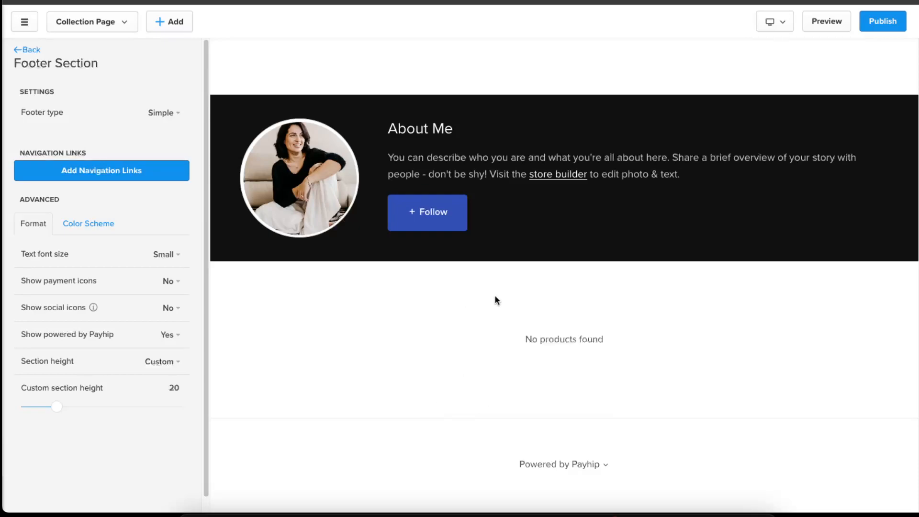
{"action": "left_click", "coordinate": [123, 164]}
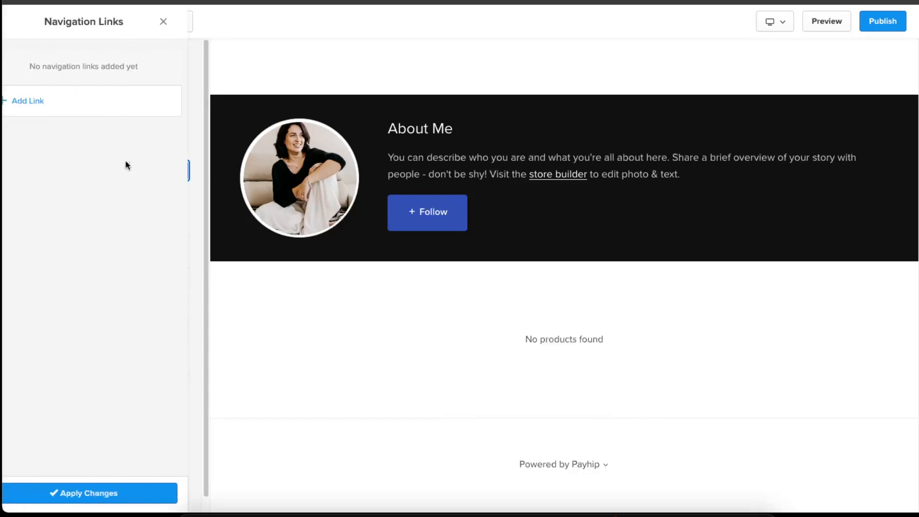
{"action": "left_click", "coordinate": [57, 99]}
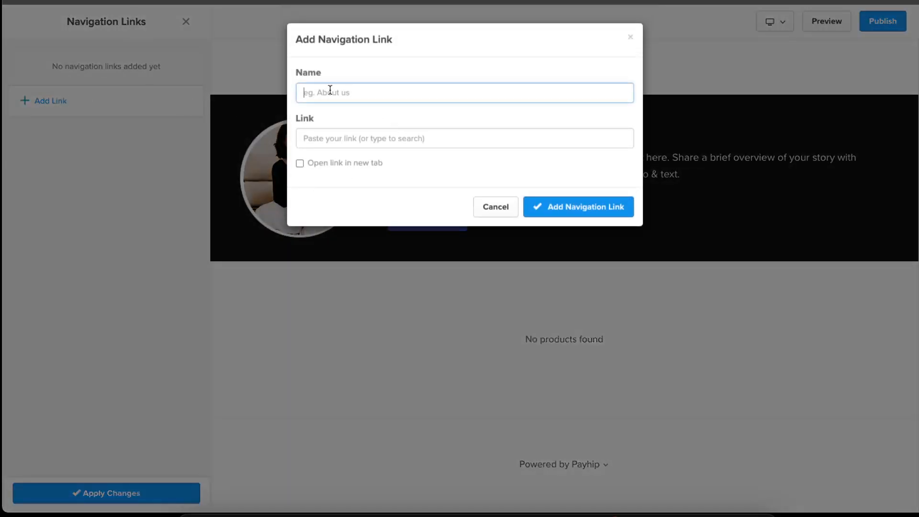
{"action": "left_click", "coordinate": [347, 138]}
{"action": "scroll", "coordinate": [388, 261], "scroll_direction": "down", "scroll_amount": 3}
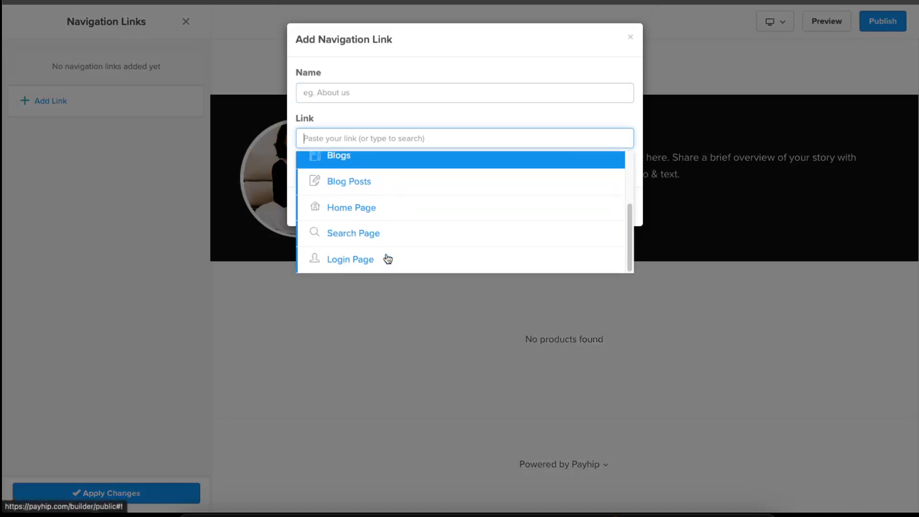
{"action": "left_click", "coordinate": [496, 54]}
{"action": "left_click", "coordinate": [631, 37]}
{"action": "left_click", "coordinate": [187, 22]}
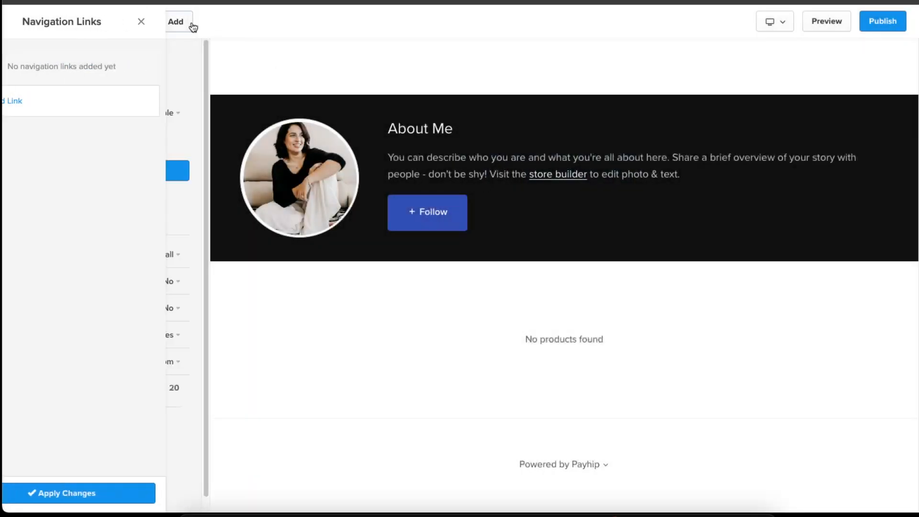
- Apply the Dark color scheme to the footer section and save the change
{"action": "left_click", "coordinate": [77, 225]}
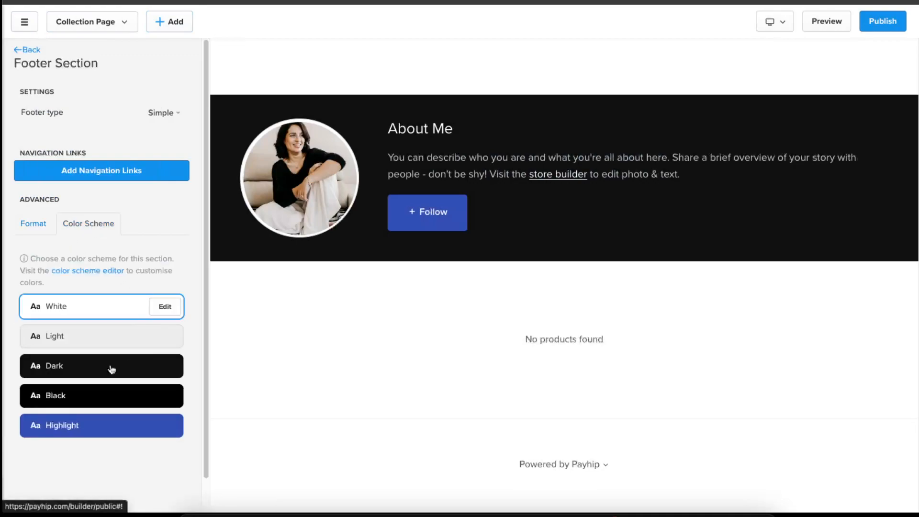
{"action": "left_click", "coordinate": [95, 372]}
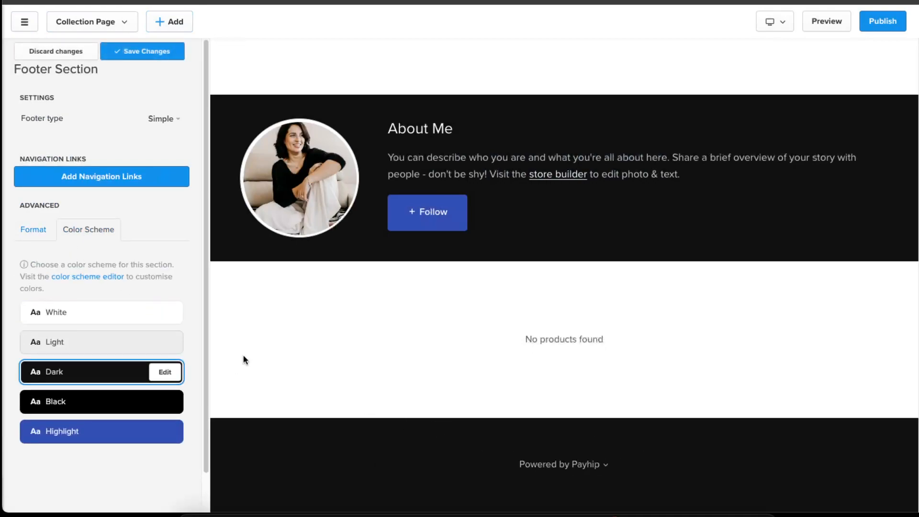
{"action": "left_click", "coordinate": [122, 51]}
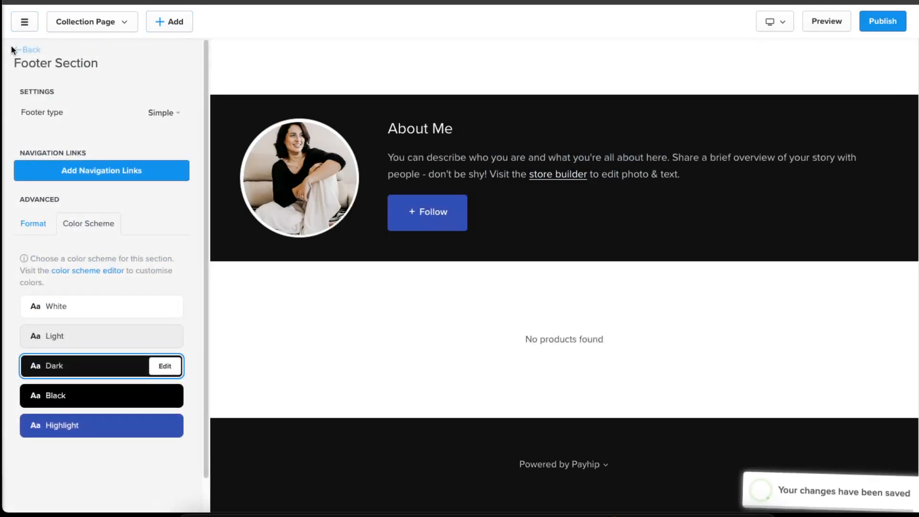
- Switch to editing all collection pages at the same time
{"action": "left_click", "coordinate": [18, 50]}
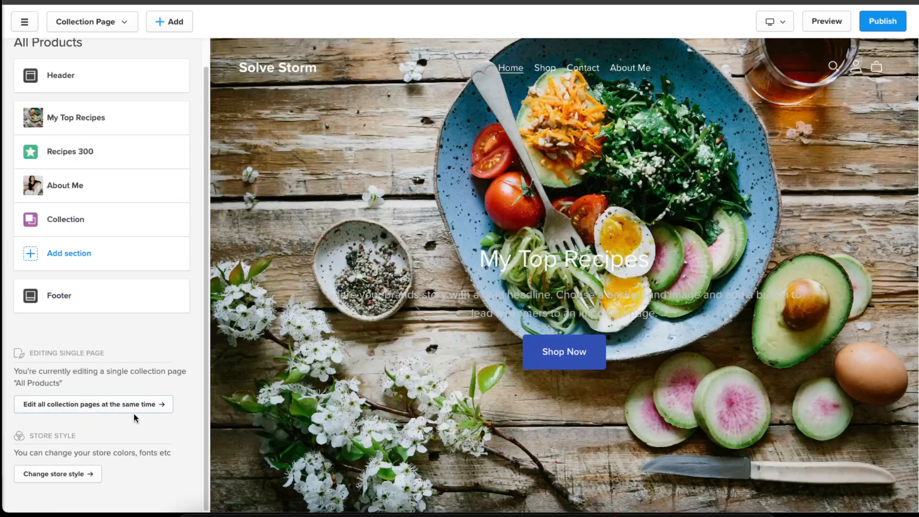
{"action": "left_click", "coordinate": [94, 404]}
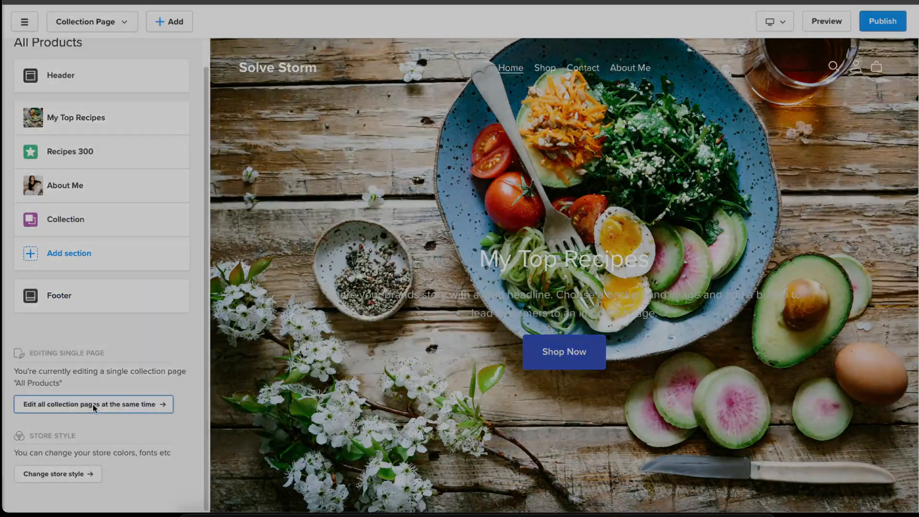
{"action": "left_click", "coordinate": [467, 234]}
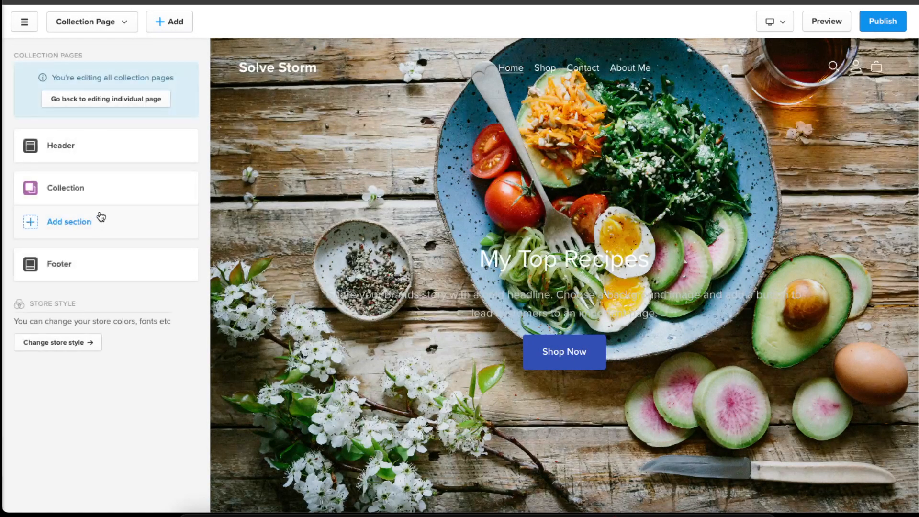
- Apply the Dark color scheme to the Collection section and save the unsaved changes
{"action": "left_click", "coordinate": [79, 196]}
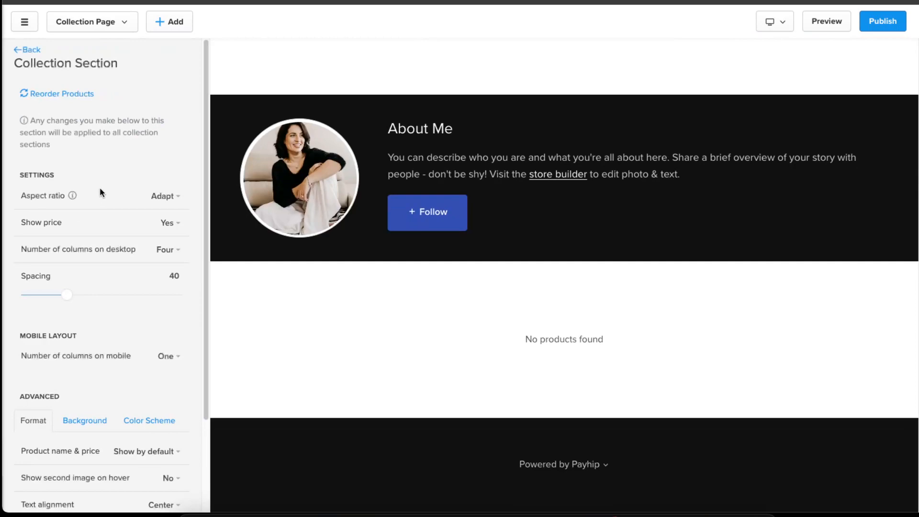
{"action": "scroll", "coordinate": [137, 214], "scroll_direction": "down", "scroll_amount": 2}
{"action": "left_click", "coordinate": [140, 362]}
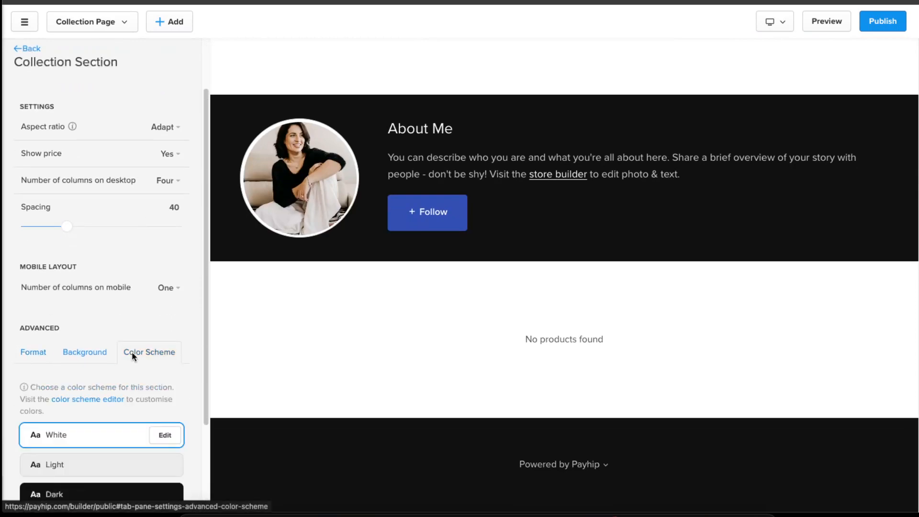
{"action": "scroll", "coordinate": [135, 355], "scroll_direction": "down", "scroll_amount": 3}
{"action": "left_click", "coordinate": [91, 381]}
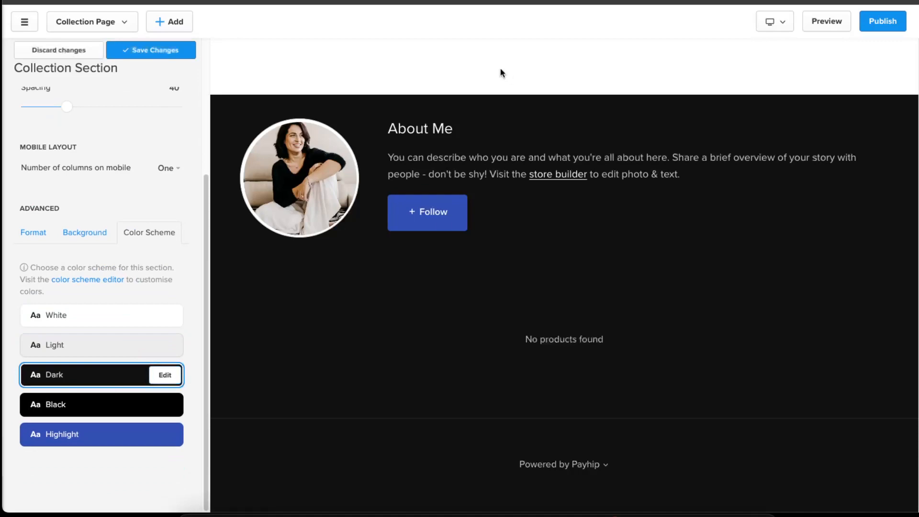
{"action": "left_click", "coordinate": [167, 379]}
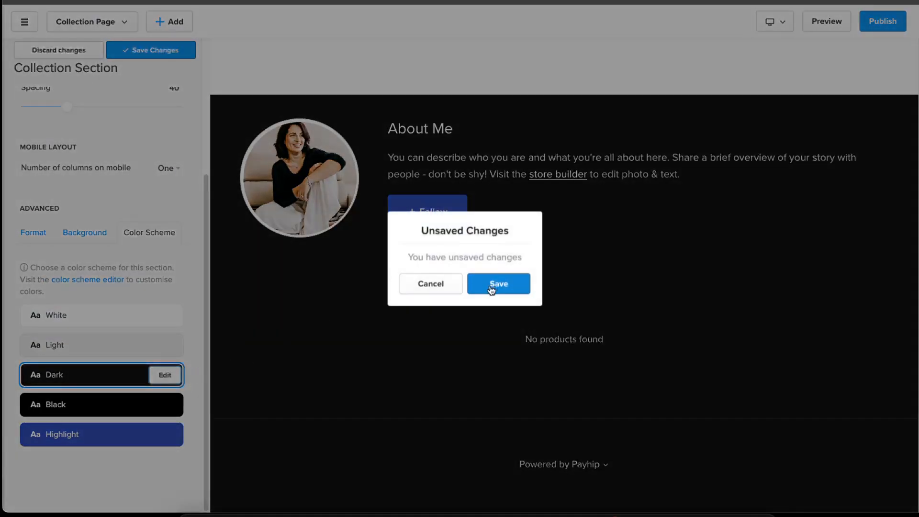
{"action": "left_click", "coordinate": [493, 285]}
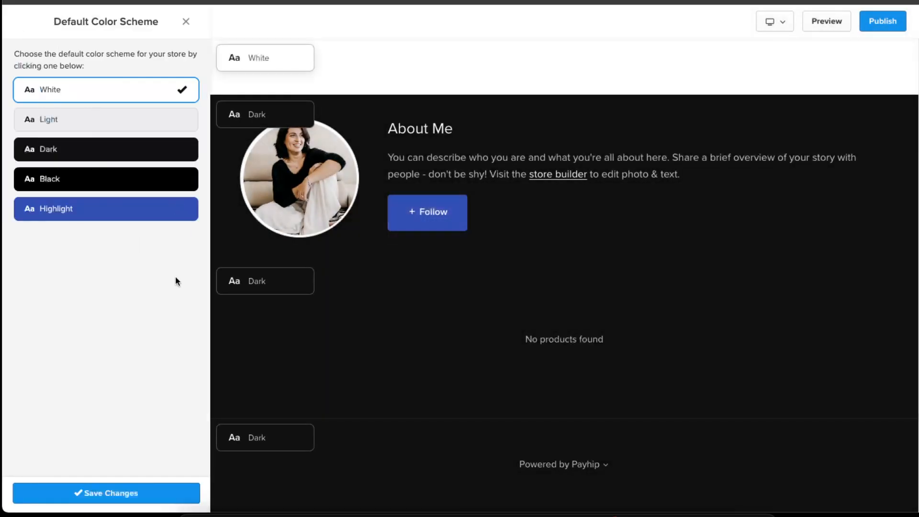
- Set the store's default color scheme to Dark and save the changes
{"action": "left_click", "coordinate": [130, 154]}
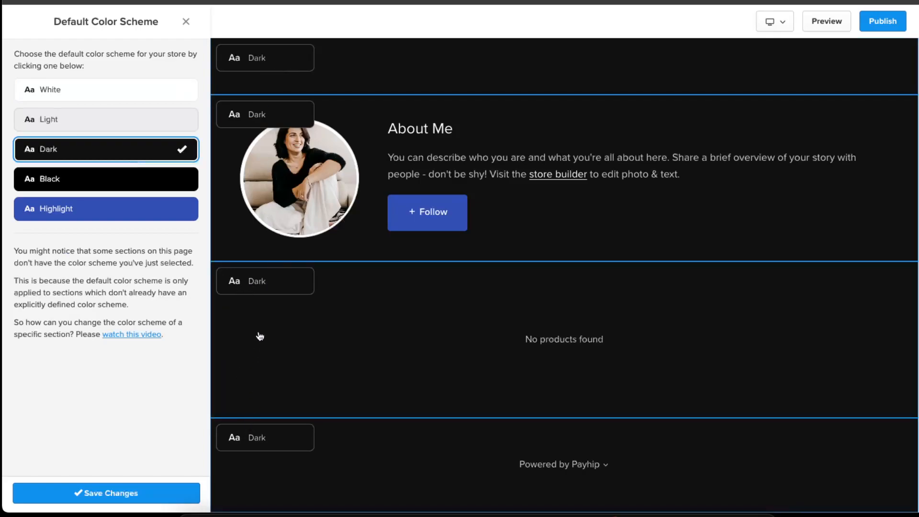
{"action": "scroll", "coordinate": [259, 338], "scroll_direction": "up", "scroll_amount": 10}
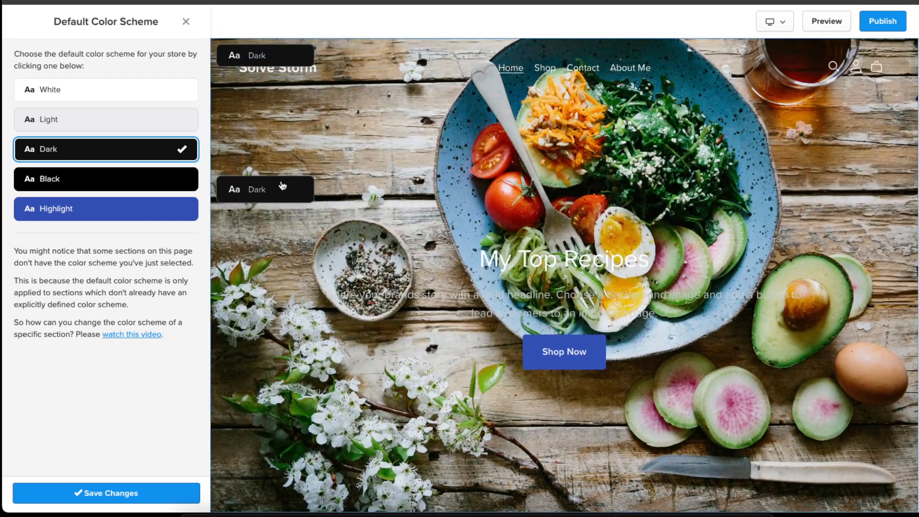
{"action": "scroll", "coordinate": [283, 190], "scroll_direction": "down", "scroll_amount": 1}
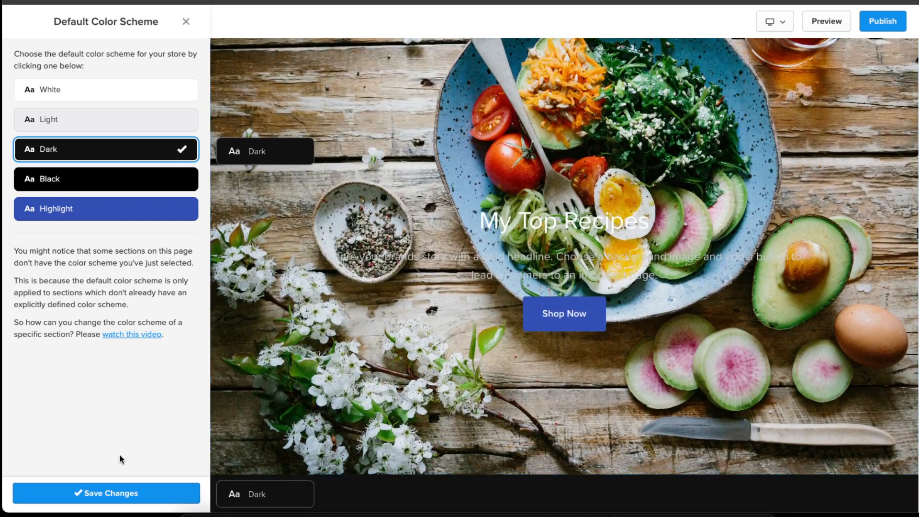
{"action": "left_click", "coordinate": [132, 486]}
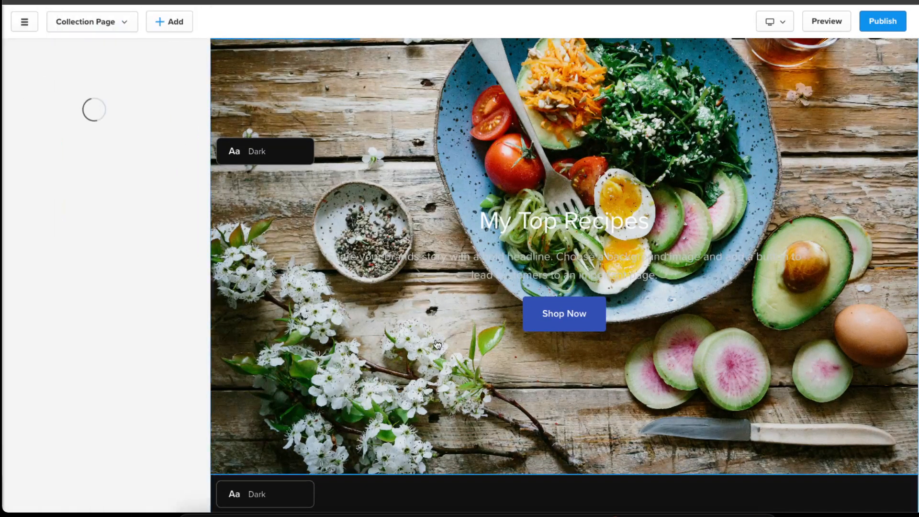
- Inspect the Dark scheme's header store title color
{"action": "scroll", "coordinate": [541, 322], "scroll_direction": "up", "scroll_amount": 10}
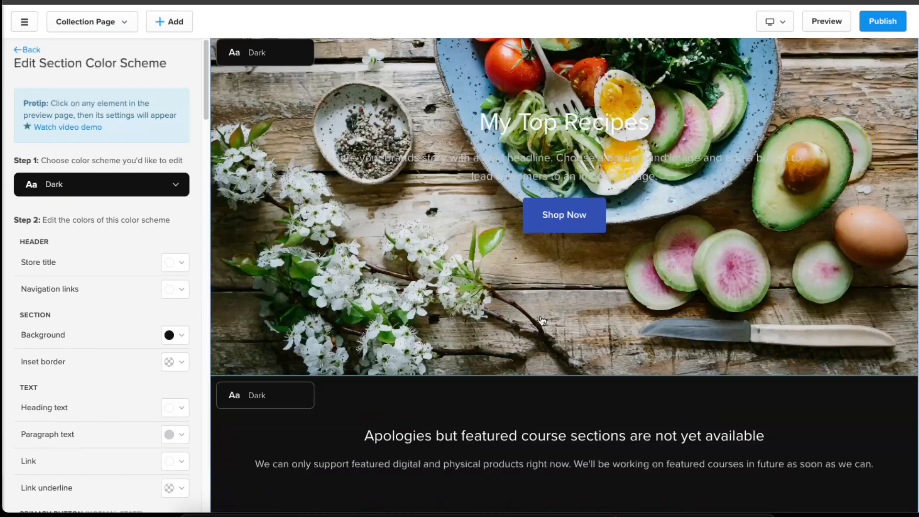
{"action": "scroll", "coordinate": [126, 258], "scroll_direction": "down", "scroll_amount": 3}
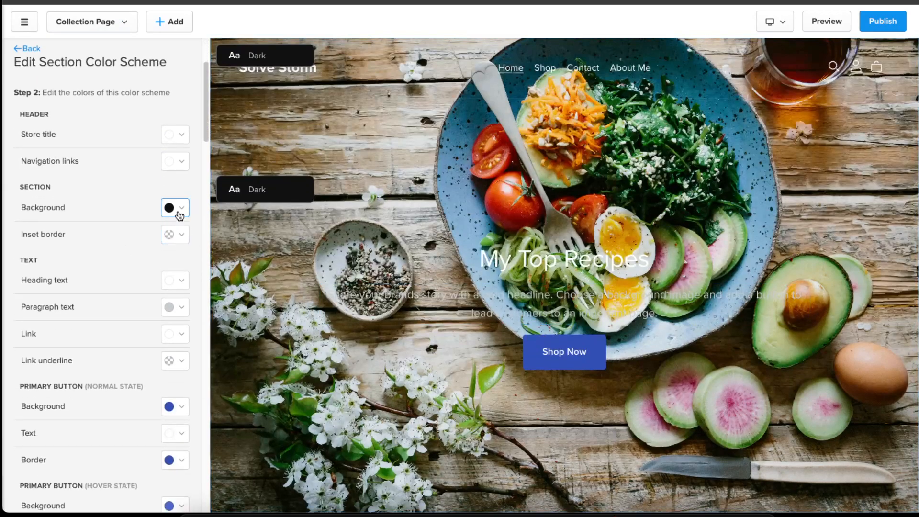
{"action": "scroll", "coordinate": [175, 172], "scroll_direction": "up", "scroll_amount": 1}
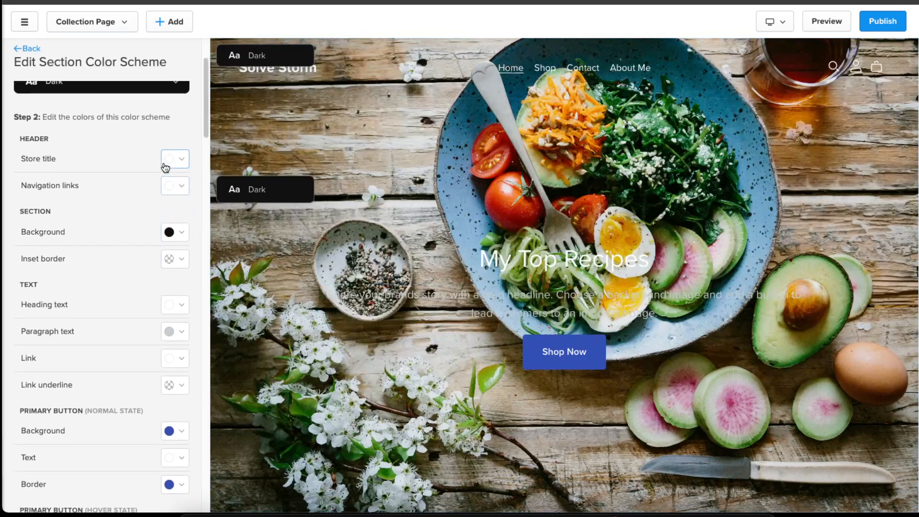
{"action": "left_click", "coordinate": [187, 161]}
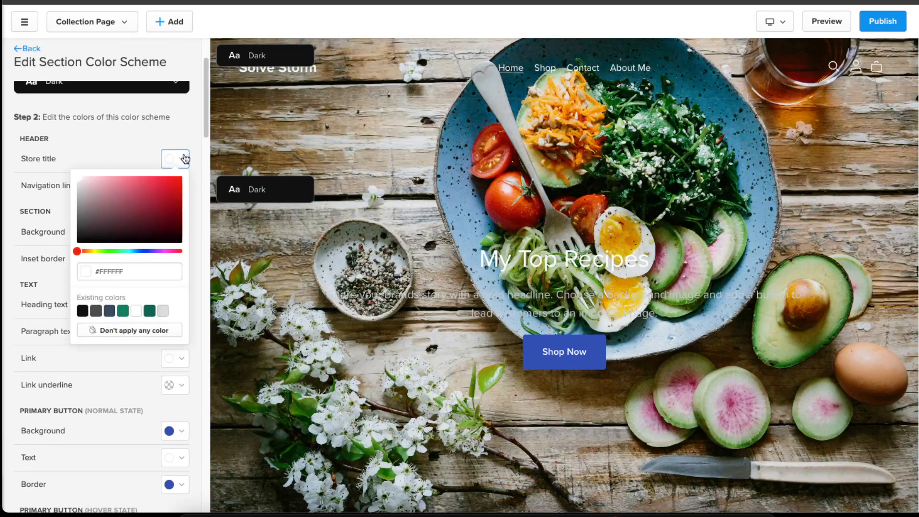
{"action": "left_click", "coordinate": [133, 139]}
- Set the primary button's normal-state background color in the Dark scheme to yellow
{"action": "scroll", "coordinate": [117, 185], "scroll_direction": "down", "scroll_amount": 6}
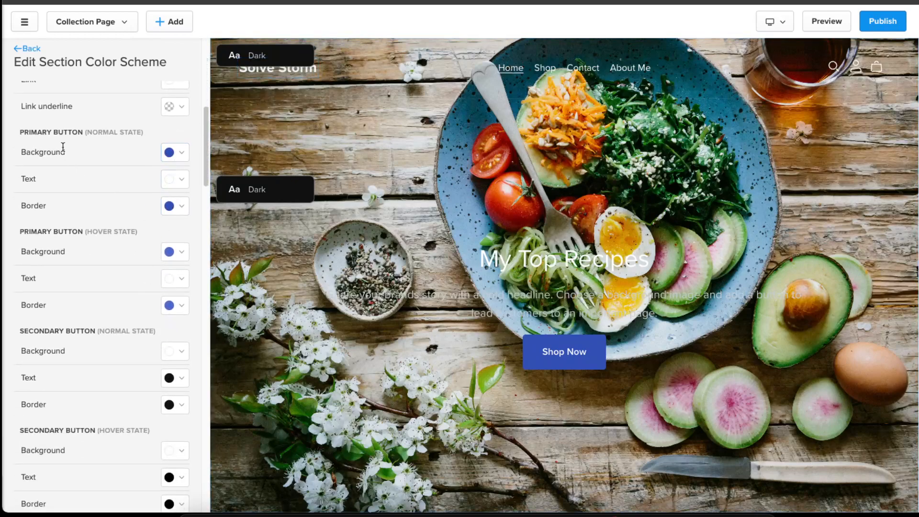
{"action": "left_click", "coordinate": [180, 154]}
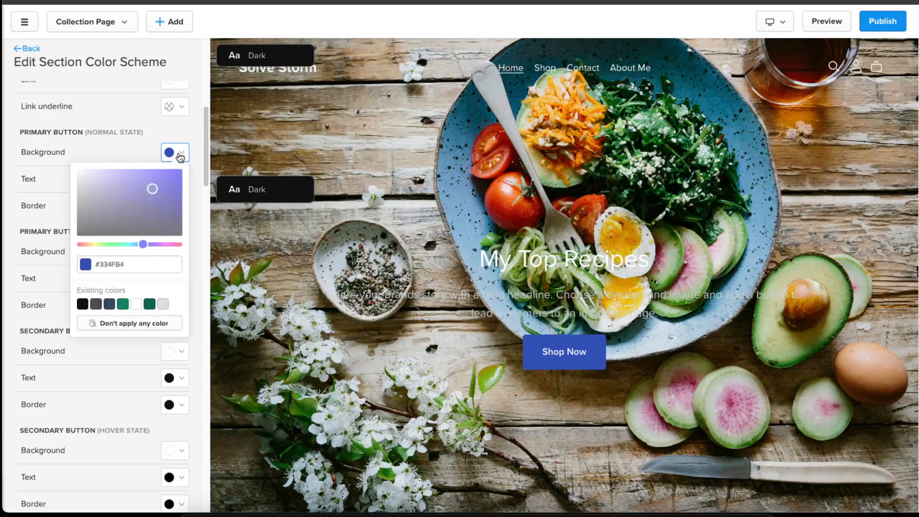
{"action": "left_click", "coordinate": [94, 245]}
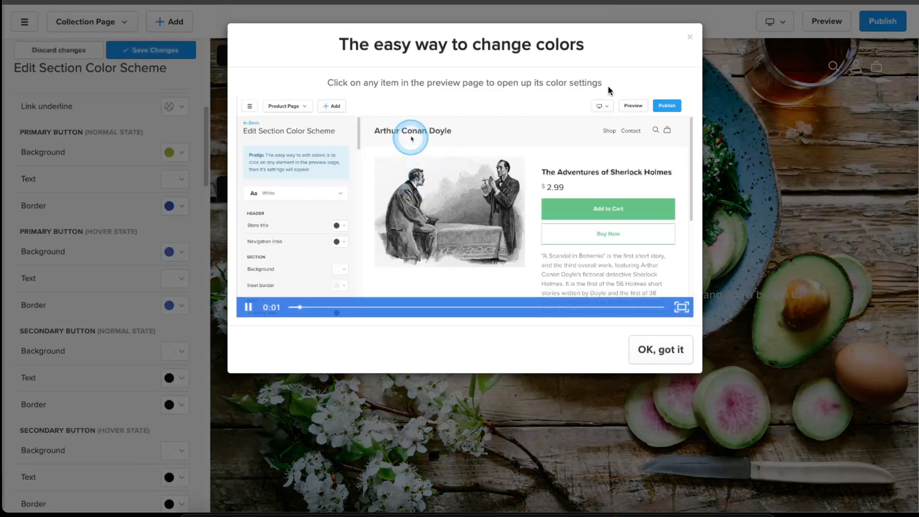
{"action": "left_click", "coordinate": [665, 353]}
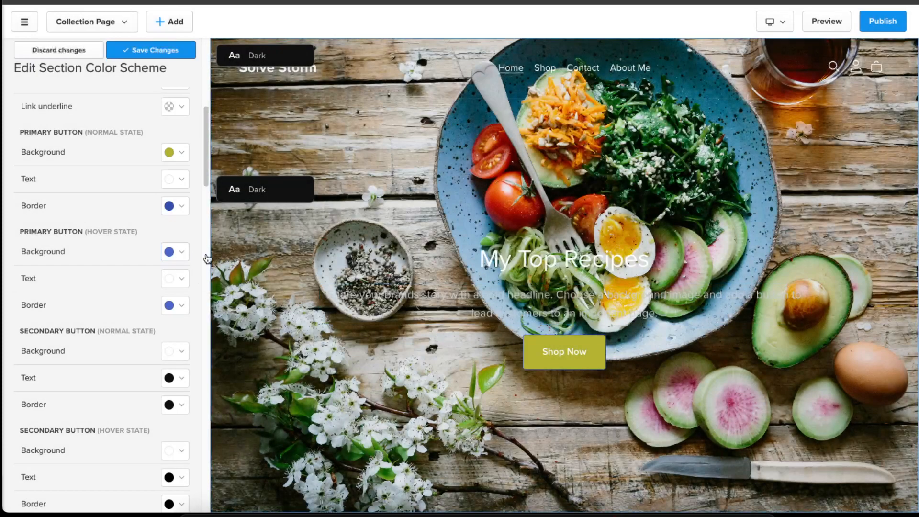
{"action": "left_click", "coordinate": [171, 154]}
{"action": "left_click_drag", "start_coordinate": [116, 203], "coordinate": [200, 160]}
{"action": "left_click", "coordinate": [202, 158]}
- Set the primary button's normal-state text and border colors to black
{"action": "left_click", "coordinate": [169, 184]}
{"action": "left_click_drag", "start_coordinate": [136, 212], "coordinate": [7, 331]}
{"action": "left_click", "coordinate": [7, 332]}
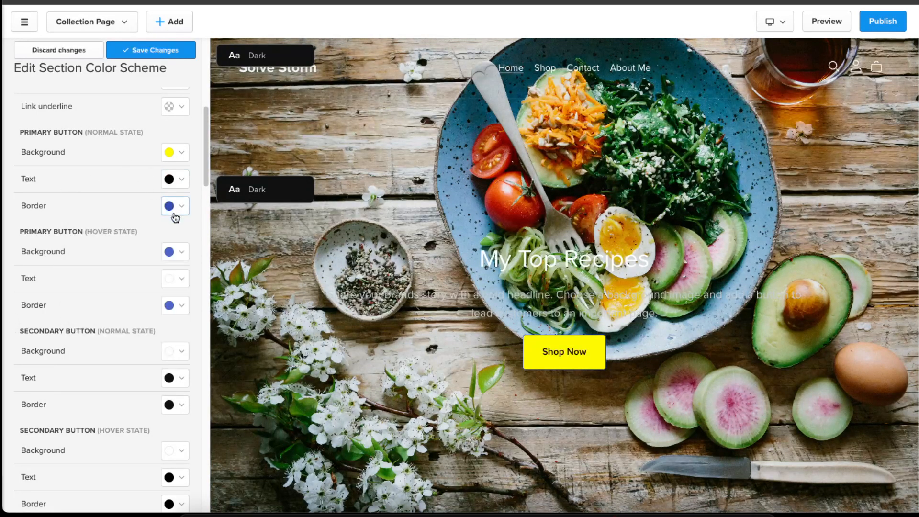
{"action": "left_click", "coordinate": [178, 207]}
{"action": "mouse_move", "coordinate": [154, 243]}
{"action": "left_mouse_down"}
{"action": "mouse_move", "coordinate": [42, 303]}
{"action": "mouse_move", "coordinate": [33, 328]}
{"action": "left_mouse_up"}
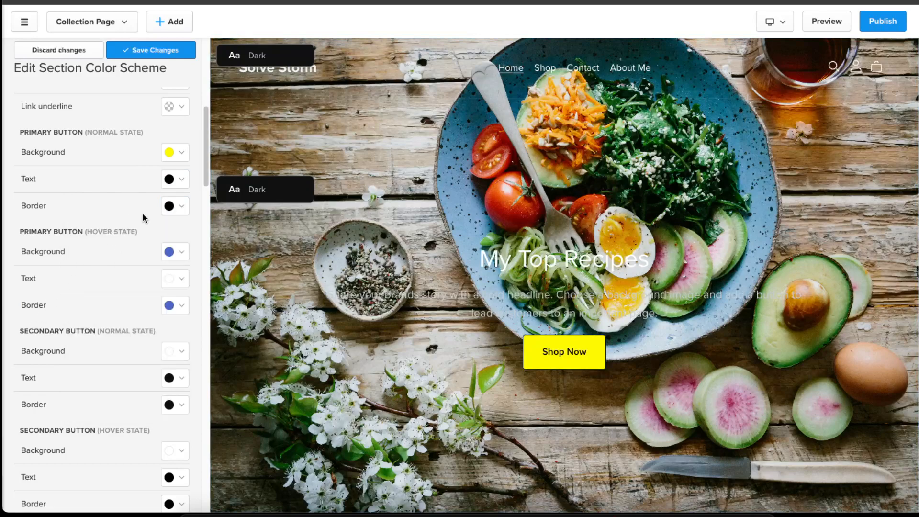
{"action": "scroll", "coordinate": [168, 246], "scroll_direction": "down", "scroll_amount": 2}
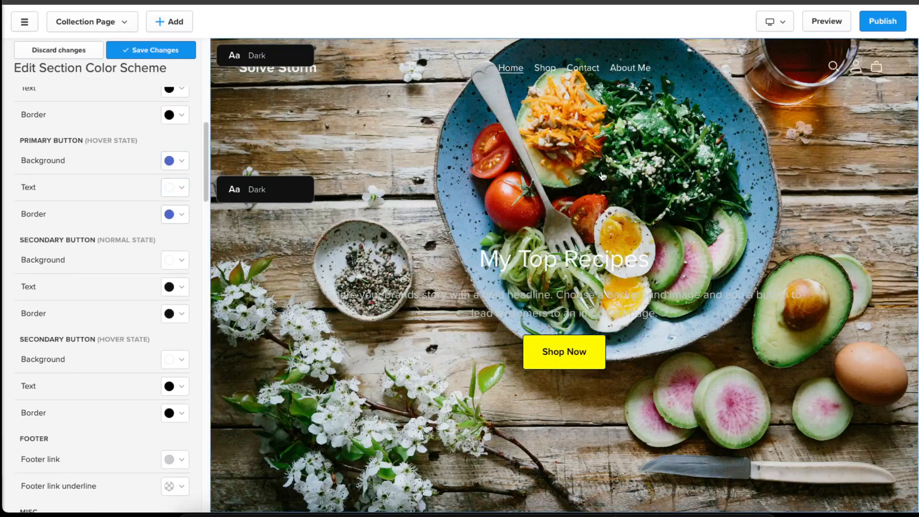
{"action": "scroll", "coordinate": [507, 310], "scroll_direction": "down", "scroll_amount": 8}
{"action": "scroll", "coordinate": [509, 308], "scroll_direction": "up", "scroll_amount": 9}
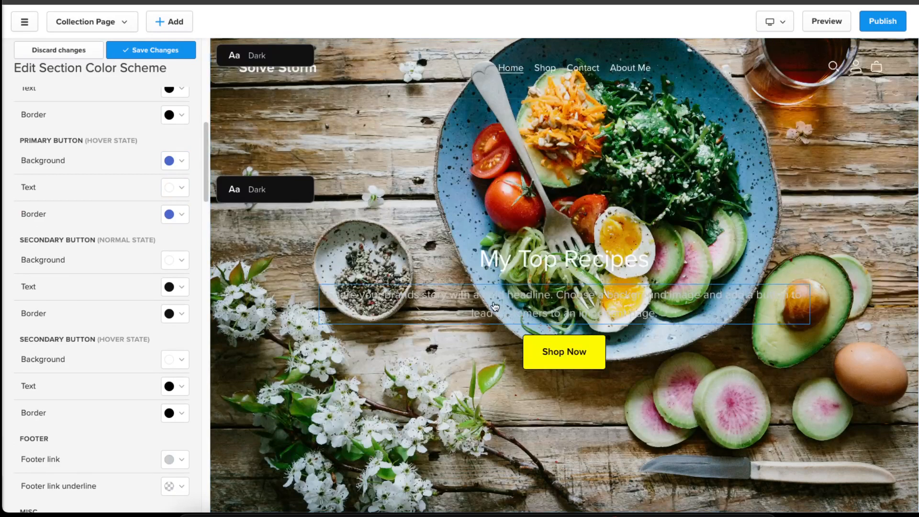
- Reset the Dark color scheme's colors to default and confirm
{"action": "scroll", "coordinate": [132, 302], "scroll_direction": "down", "scroll_amount": 6}
{"action": "scroll", "coordinate": [135, 311], "scroll_direction": "down", "scroll_amount": 12}
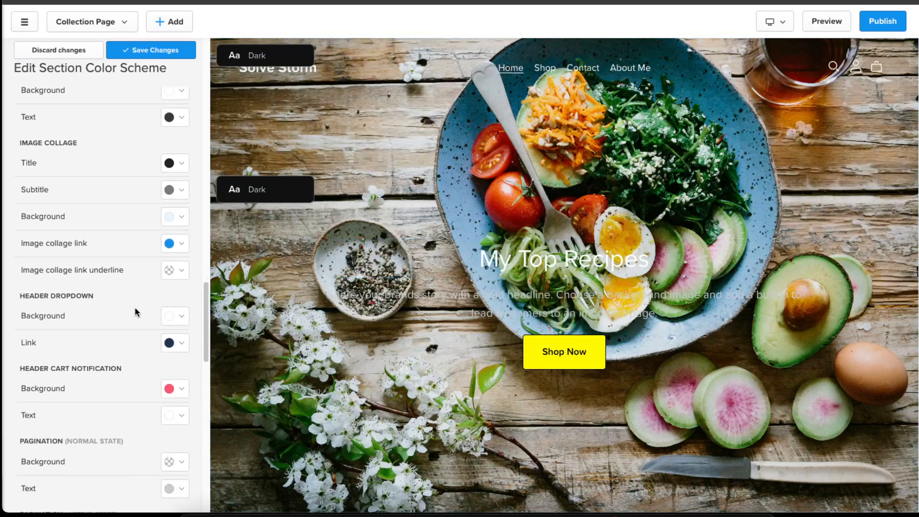
{"action": "scroll", "coordinate": [135, 312], "scroll_direction": "down", "scroll_amount": 10}
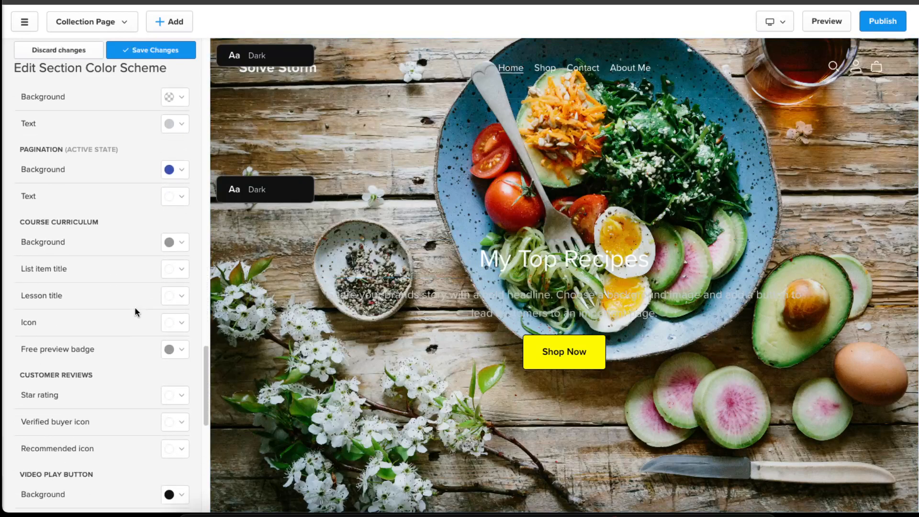
{"action": "scroll", "coordinate": [135, 312], "scroll_direction": "down", "scroll_amount": 2}
{"action": "scroll", "coordinate": [109, 267], "scroll_direction": "up", "scroll_amount": 12}
{"action": "scroll", "coordinate": [110, 261], "scroll_direction": "down", "scroll_amount": 8}
{"action": "scroll", "coordinate": [109, 261], "scroll_direction": "down", "scroll_amount": 5}
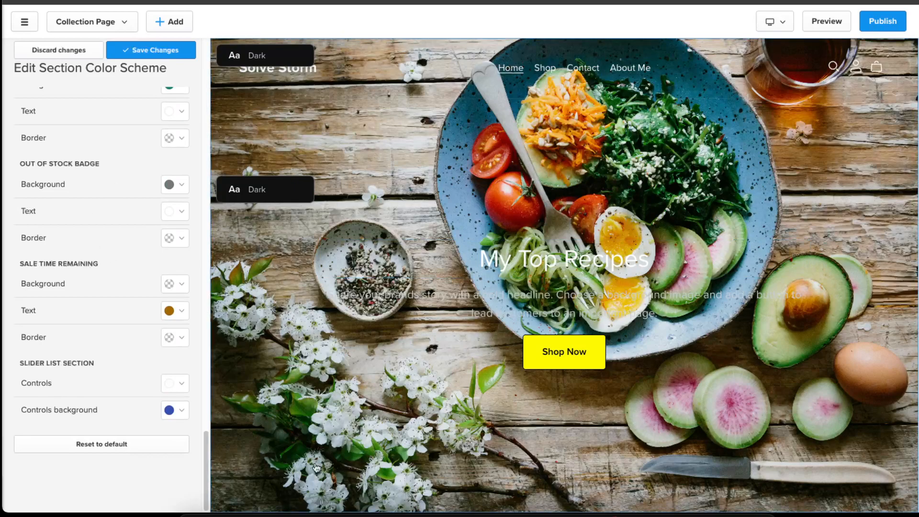
{"action": "left_click", "coordinate": [91, 444]}
{"action": "left_click", "coordinate": [419, 332]}
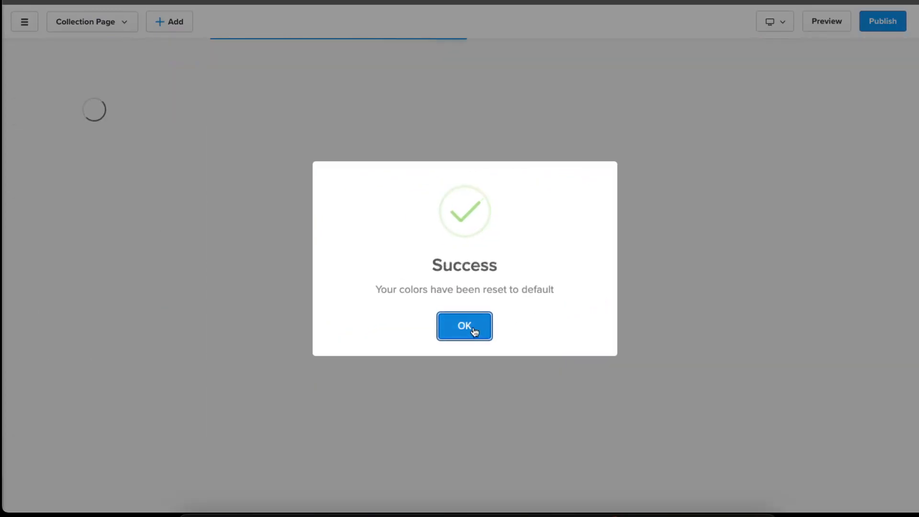
{"action": "left_click", "coordinate": [473, 330]}
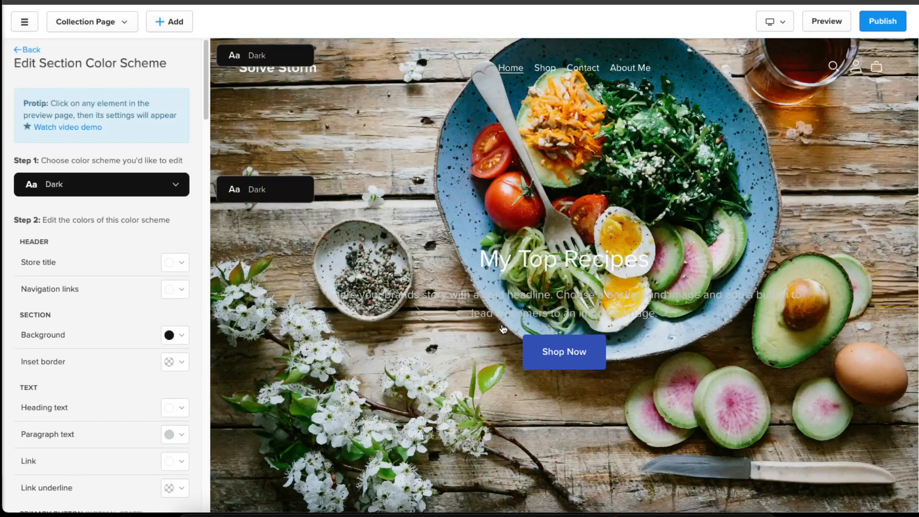
- Leave the color scheme editor and switch the editor preview to the mobile view
{"action": "left_click", "coordinate": [34, 51]}
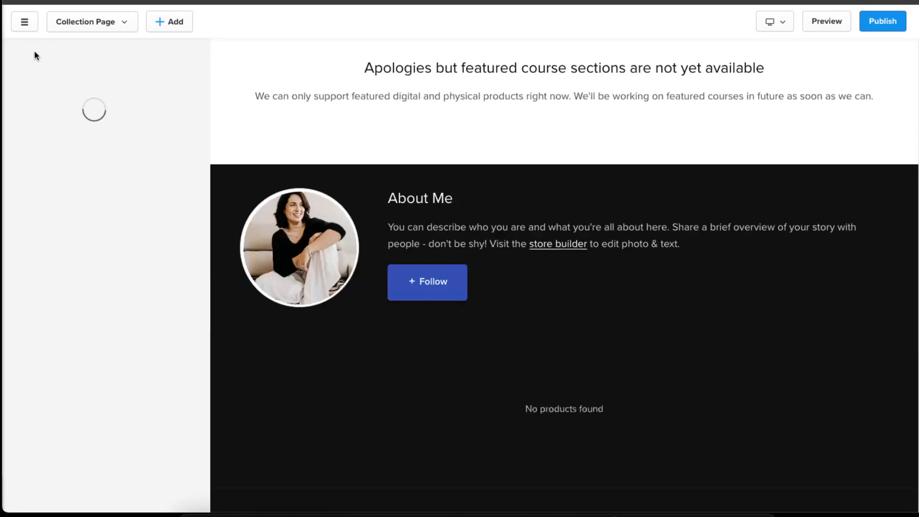
{"action": "left_click", "coordinate": [39, 51]}
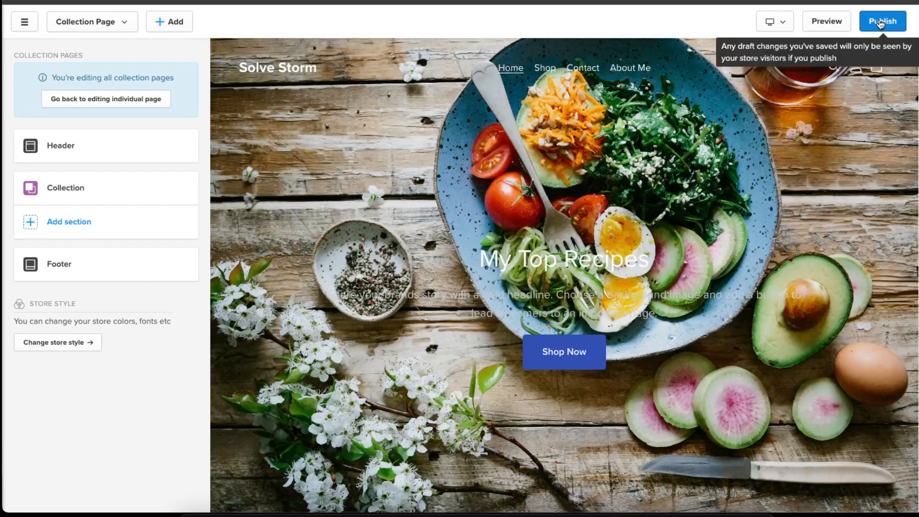
{"action": "left_click", "coordinate": [780, 22]}
{"action": "left_click", "coordinate": [789, 66]}
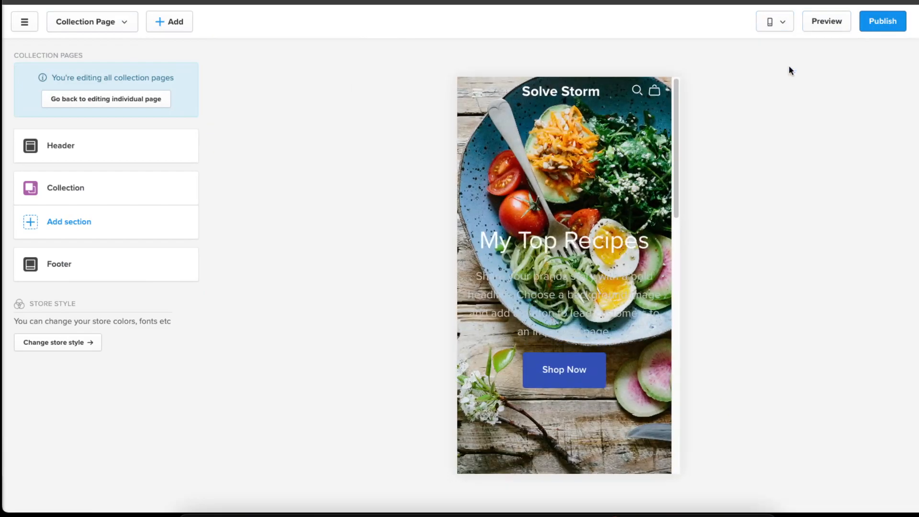
{"action": "scroll", "coordinate": [632, 237], "scroll_direction": "down", "scroll_amount": 12}
{"action": "scroll", "coordinate": [632, 237], "scroll_direction": "up", "scroll_amount": 12}
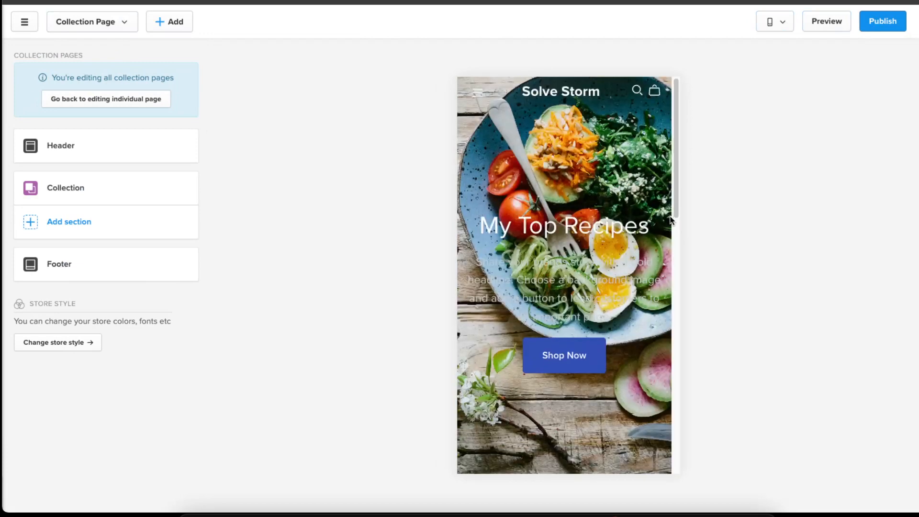
- Preview the draft store, browsing its Contact, About Me and Home pages, and close the preview tab
{"action": "left_click", "coordinate": [837, 24]}
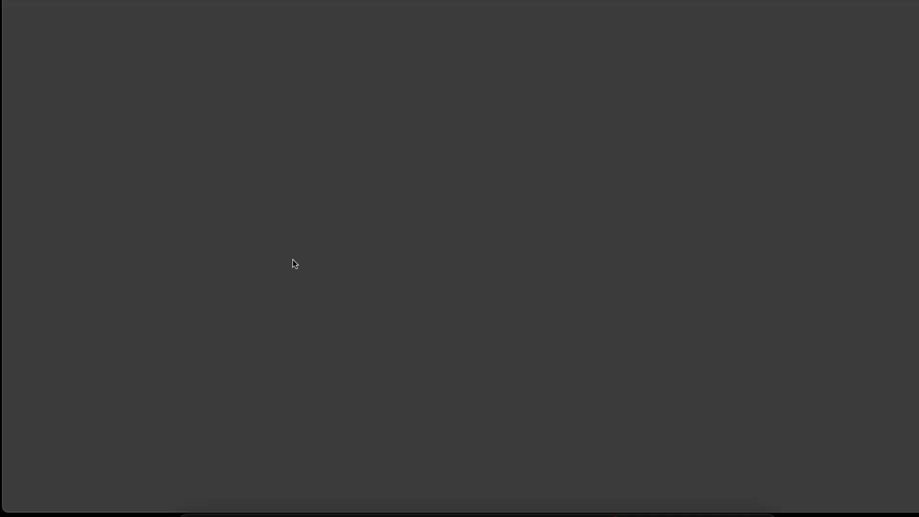
{"action": "scroll", "coordinate": [552, 257], "scroll_direction": "down", "scroll_amount": 10}
{"action": "scroll", "coordinate": [554, 261], "scroll_direction": "up", "scroll_amount": 10}
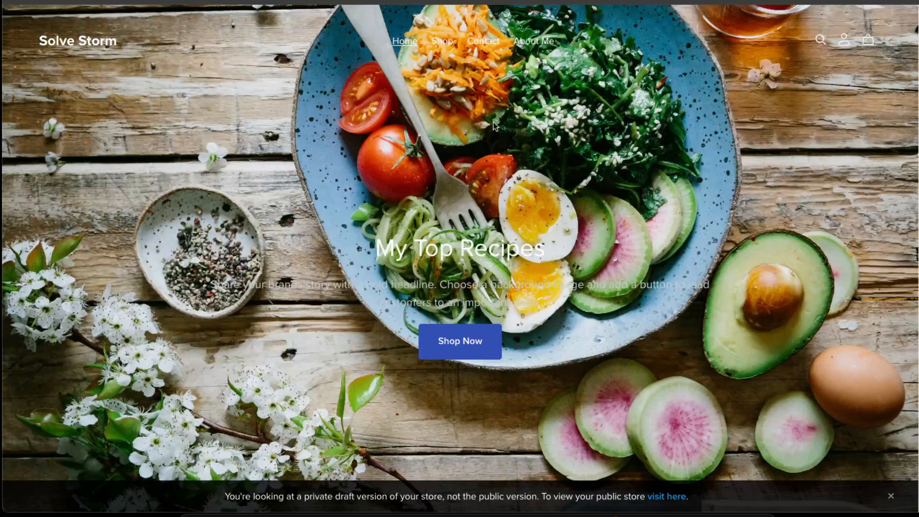
{"action": "left_click", "coordinate": [481, 42]}
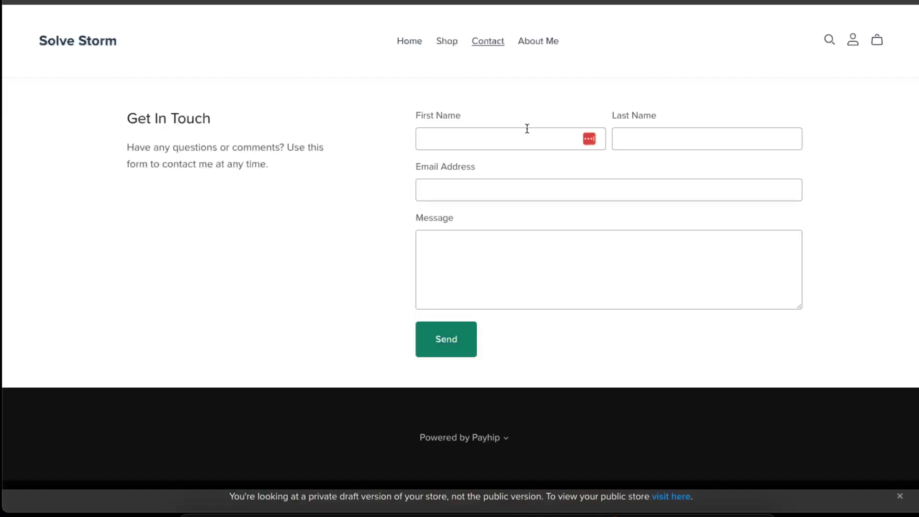
{"action": "left_click", "coordinate": [534, 41]}
{"action": "scroll", "coordinate": [612, 181], "scroll_direction": "down", "scroll_amount": 5}
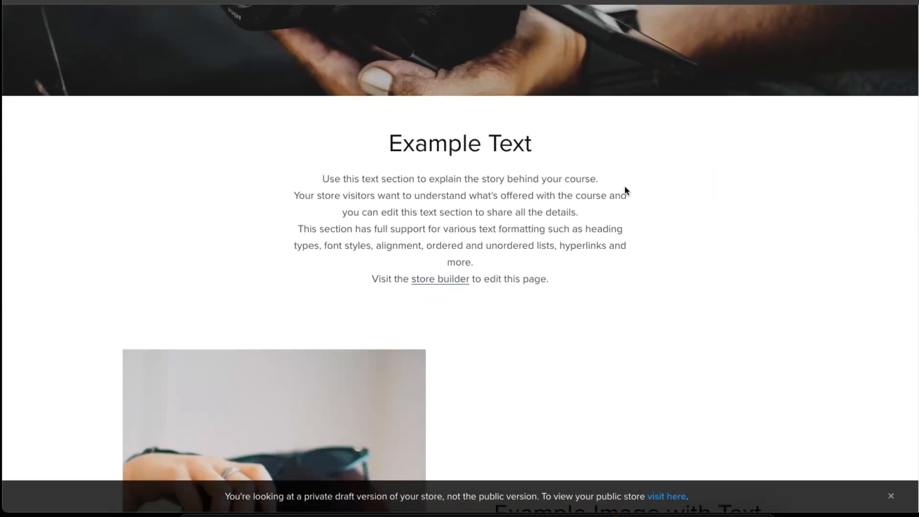
{"action": "scroll", "coordinate": [625, 191], "scroll_direction": "up", "scroll_amount": 5}
{"action": "left_click", "coordinate": [406, 42]}
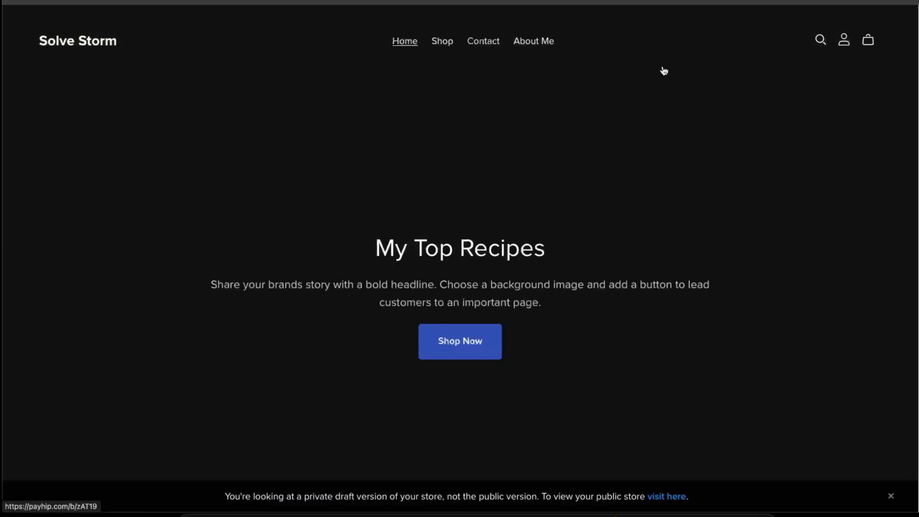
{"action": "key", "text": "super+w"}
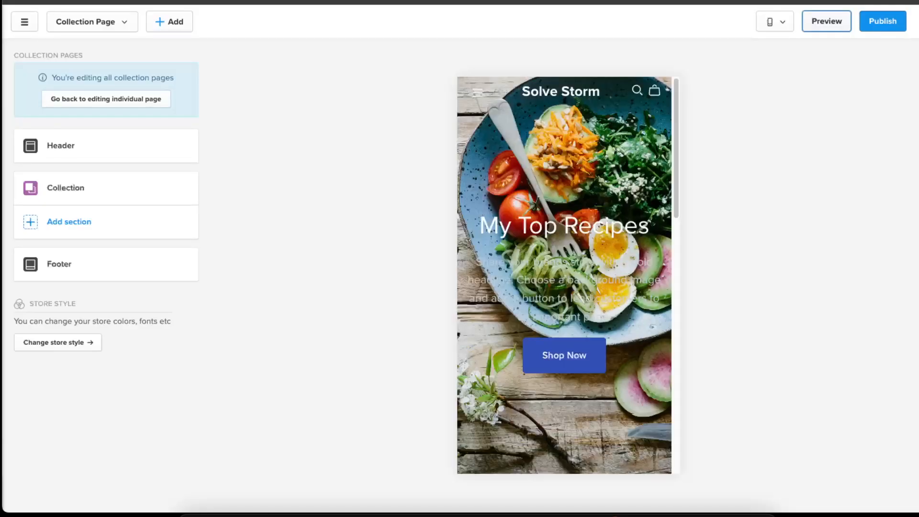